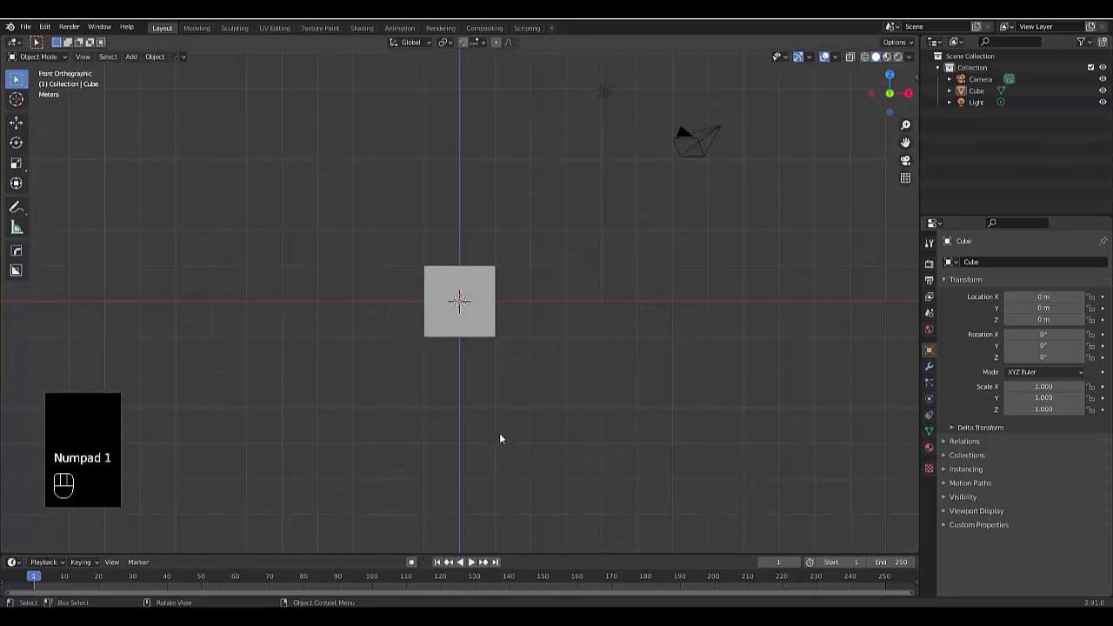
Scale the cube about 5.58 times and raise it 5.748 m along Z.
{"action": "left_click", "coordinate": [465, 284]}
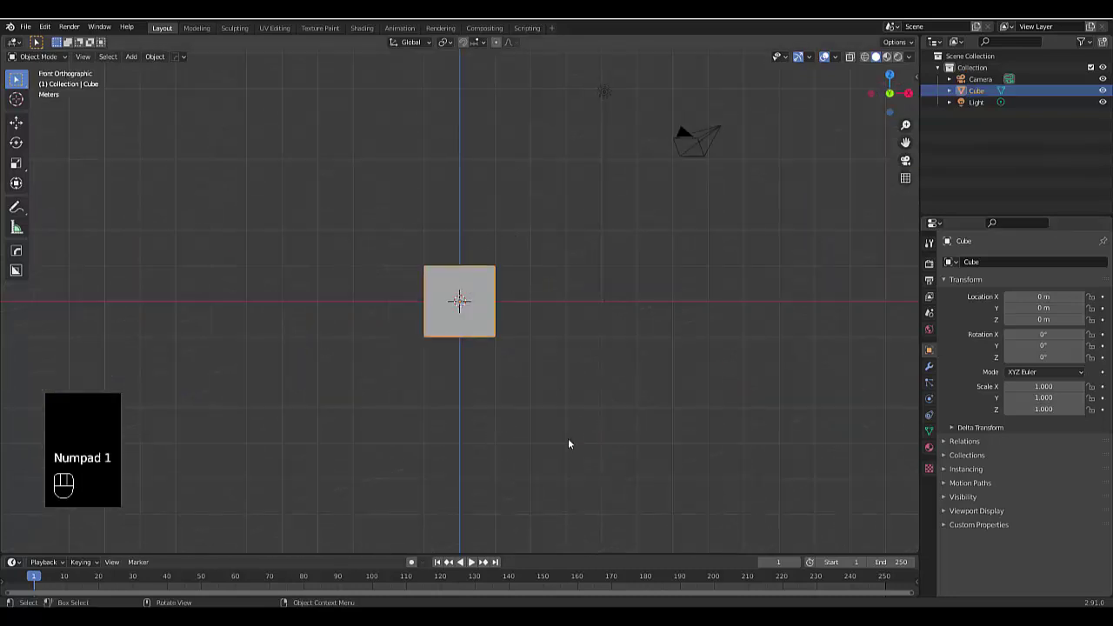
{"action": "key", "text": "s"}
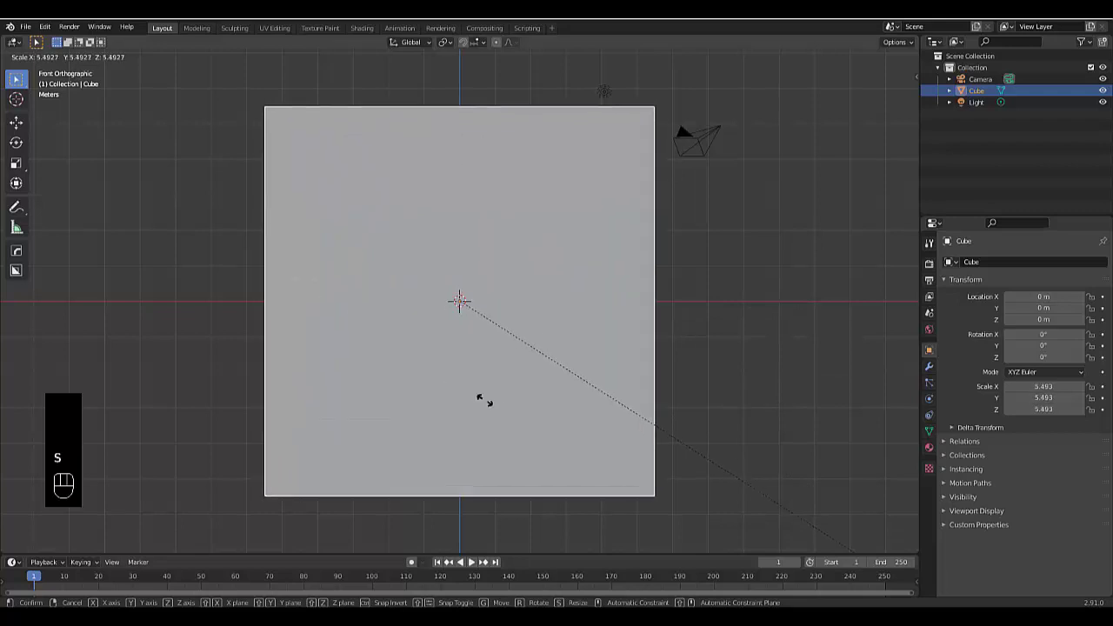
{"action": "left_click", "coordinate": [500, 414]}
{"action": "key", "text": "g"}
{"action": "key", "text": "z"}
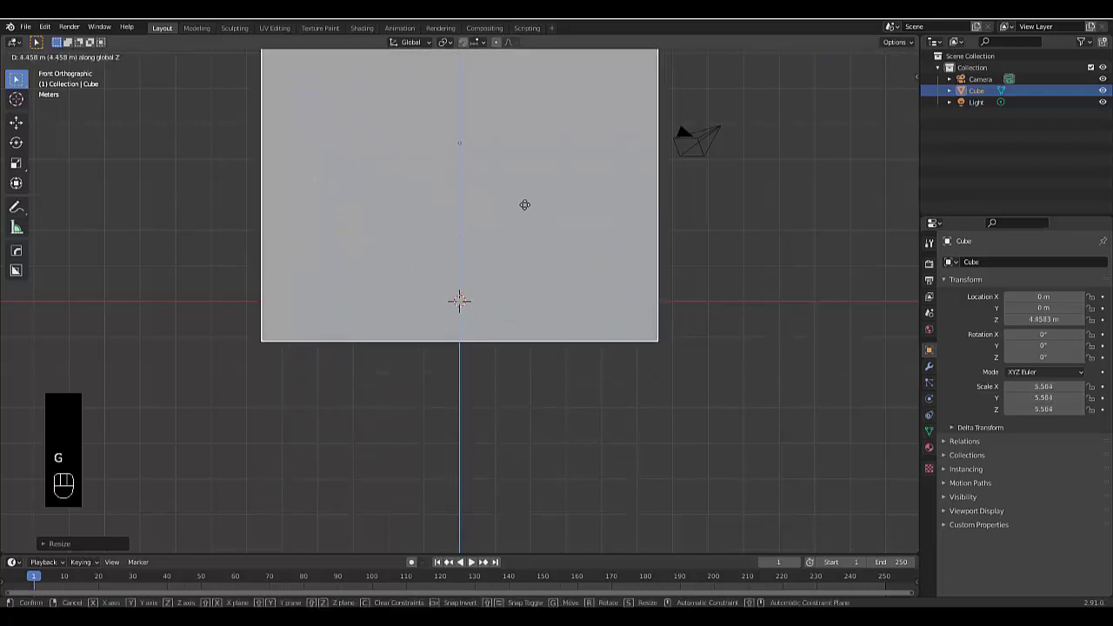
{"action": "left_click", "coordinate": [524, 204]}
{"action": "scroll", "coordinate": [519, 221], "scroll_direction": "down", "scroll_amount": 7}
{"action": "scroll", "coordinate": [519, 220], "scroll_direction": "up", "scroll_amount": 3}
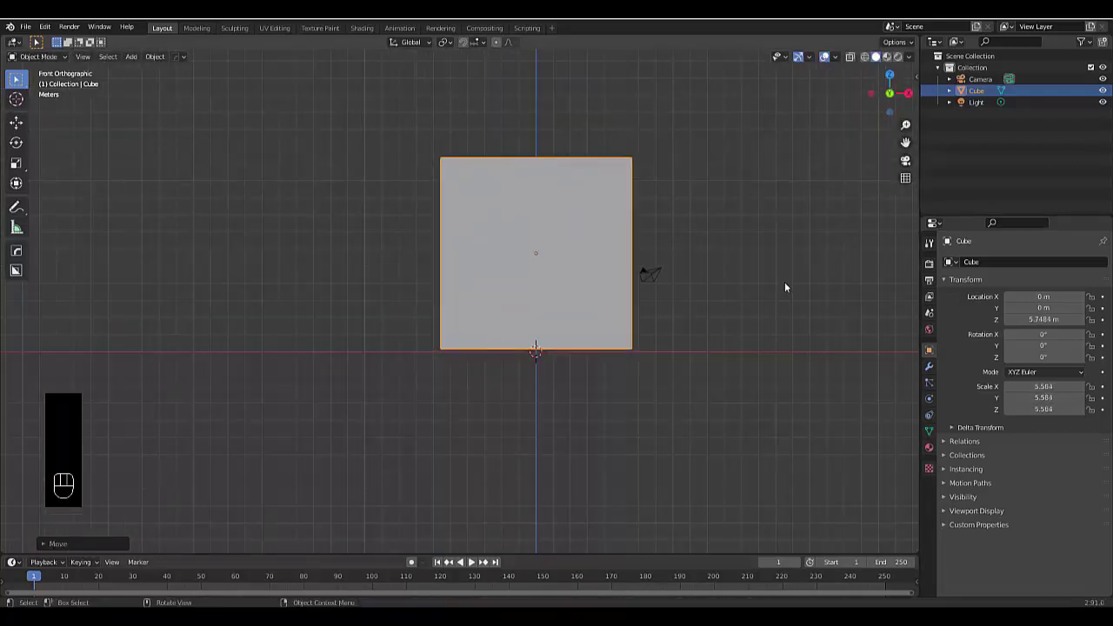
Add Fluid physics to the cube and set its type to Domain.
{"action": "left_click", "coordinate": [929, 399]}
{"action": "left_click", "coordinate": [1091, 290]}
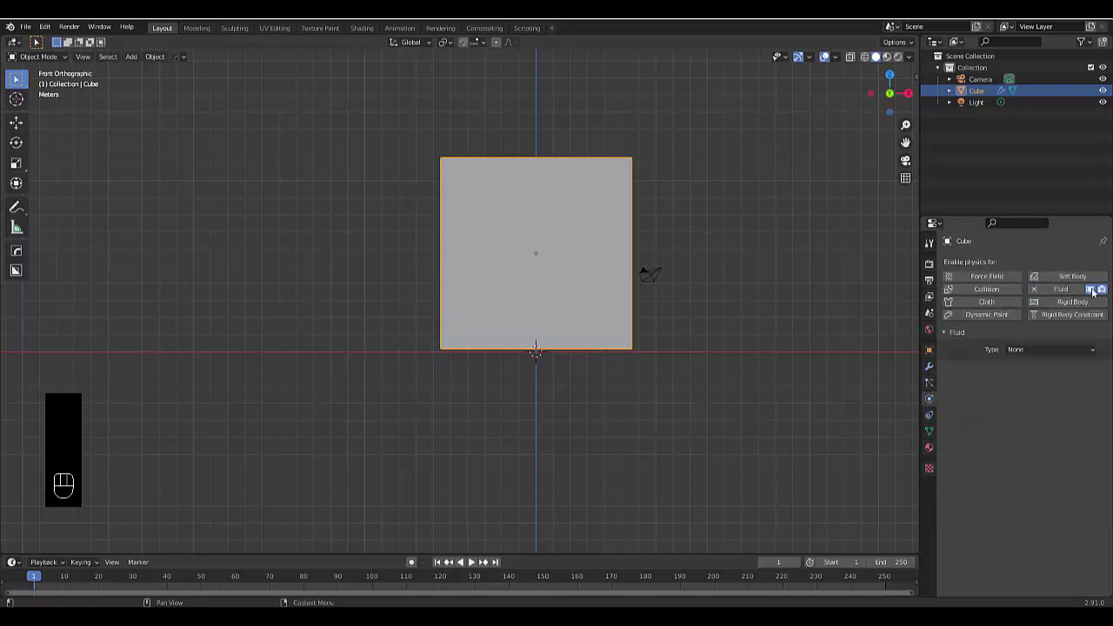
{"action": "left_click", "coordinate": [1027, 349]}
{"action": "left_click", "coordinate": [1021, 376]}
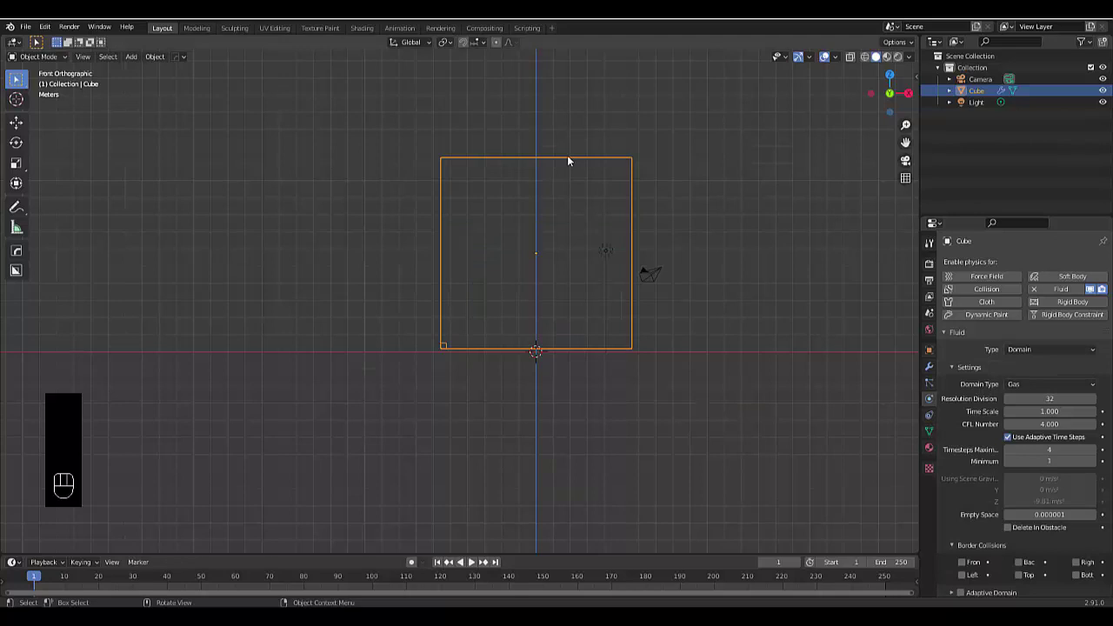
{"action": "scroll", "coordinate": [521, 102], "scroll_direction": "up", "scroll_amount": 2}
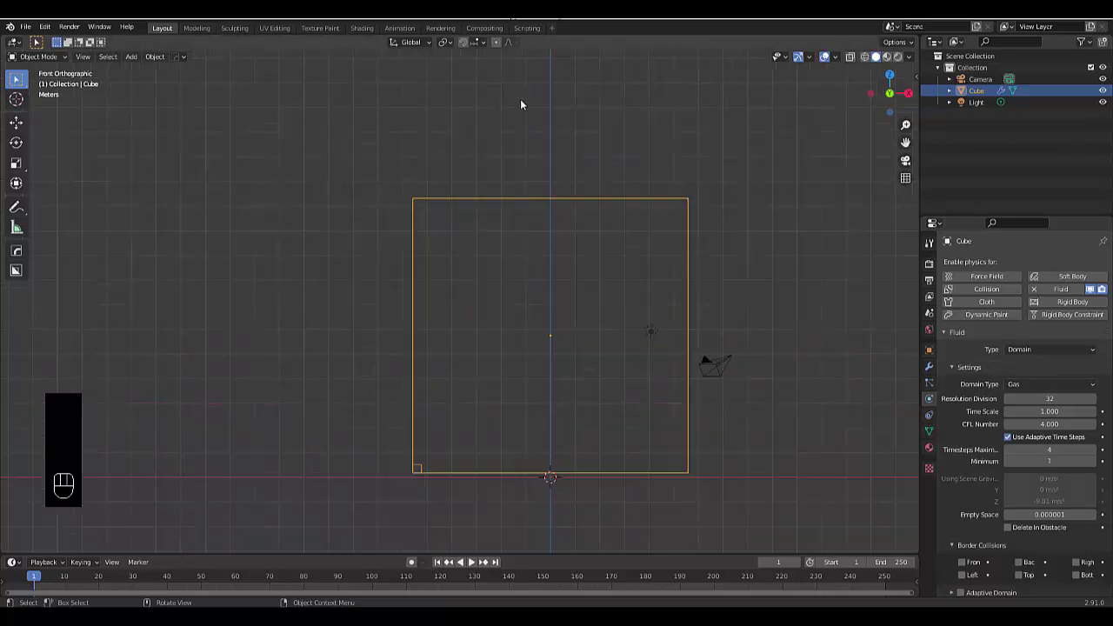
Add a cylinder mesh to the scene.
{"action": "key", "text": "shift+a"}
{"action": "mouse_move", "coordinate": [554, 333]}
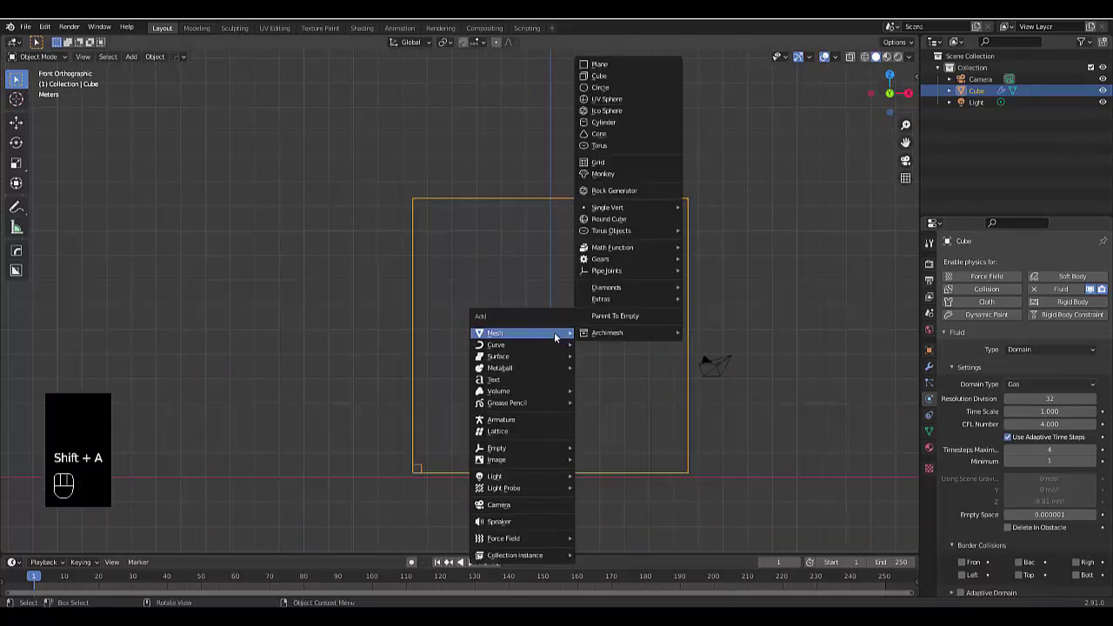
{"action": "mouse_move", "coordinate": [594, 330]}
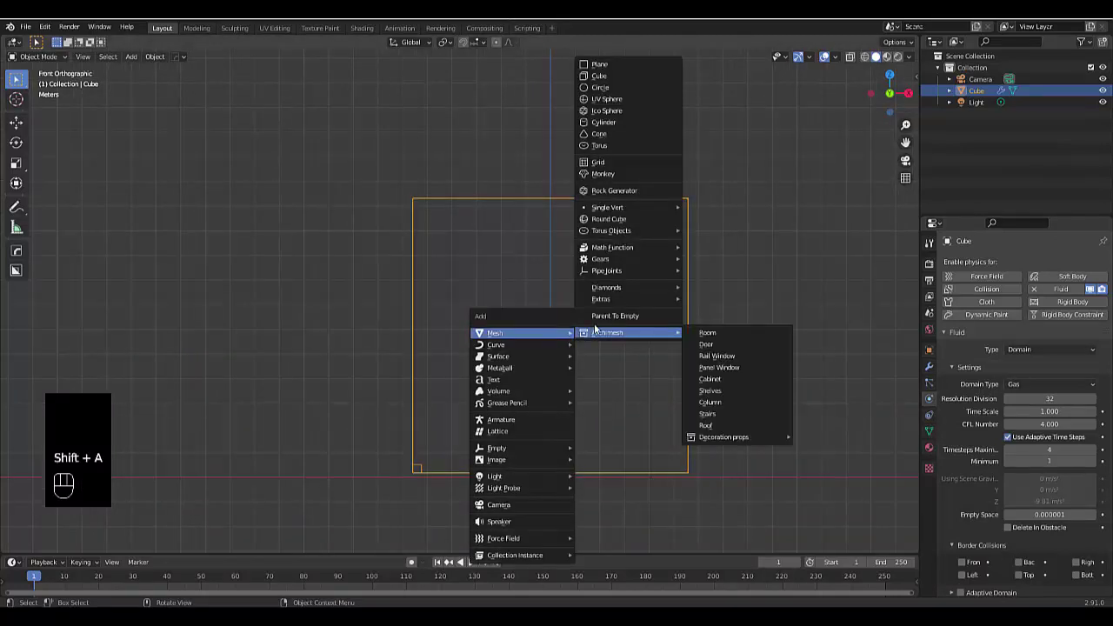
{"action": "left_click", "coordinate": [603, 123]}
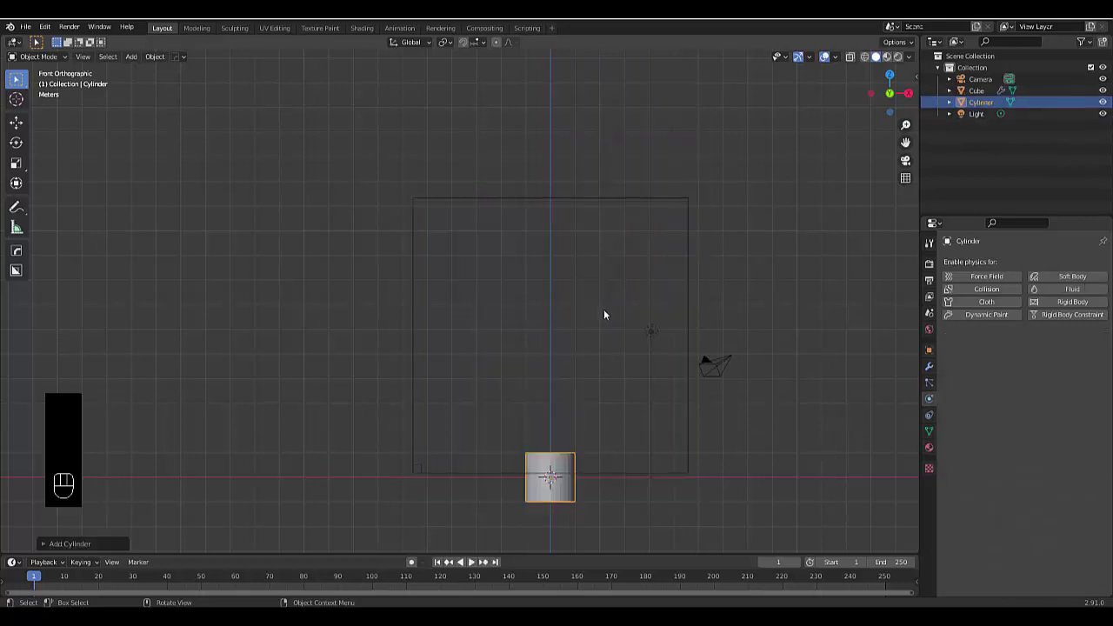
Shrink the cylinder and move it to the upper left inside the domain.
{"action": "key", "text": "s"}
{"action": "left_click", "coordinate": [574, 396]}
{"action": "key", "text": "g"}
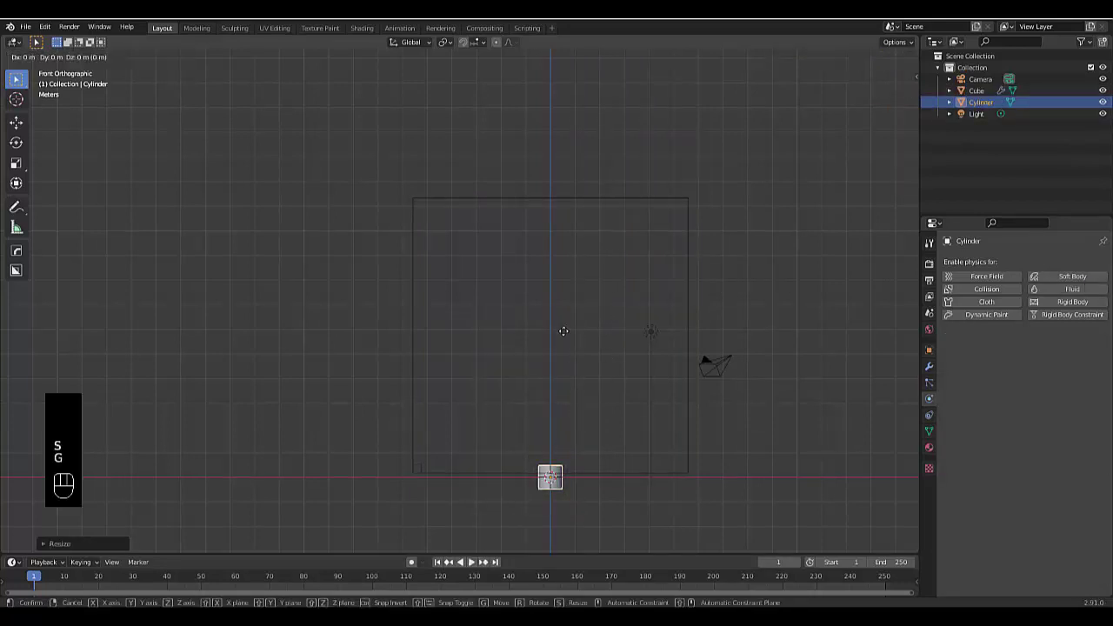
{"action": "left_click", "coordinate": [471, 174]}
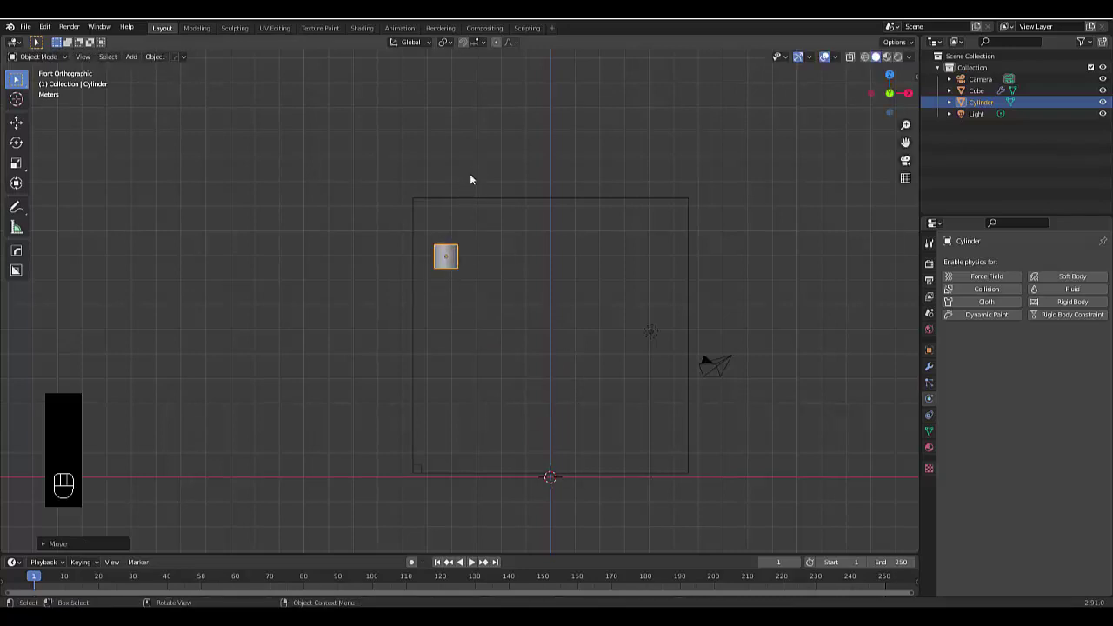
{"action": "scroll", "coordinate": [496, 354], "scroll_direction": "down", "scroll_amount": 1}
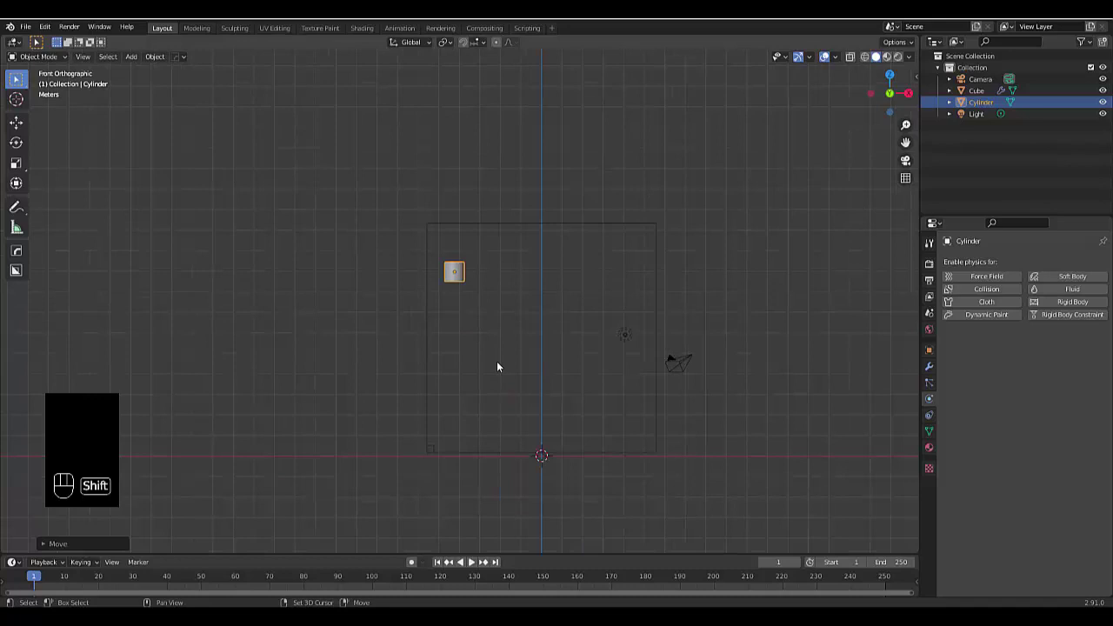
{"action": "key", "text": "shift+a"}
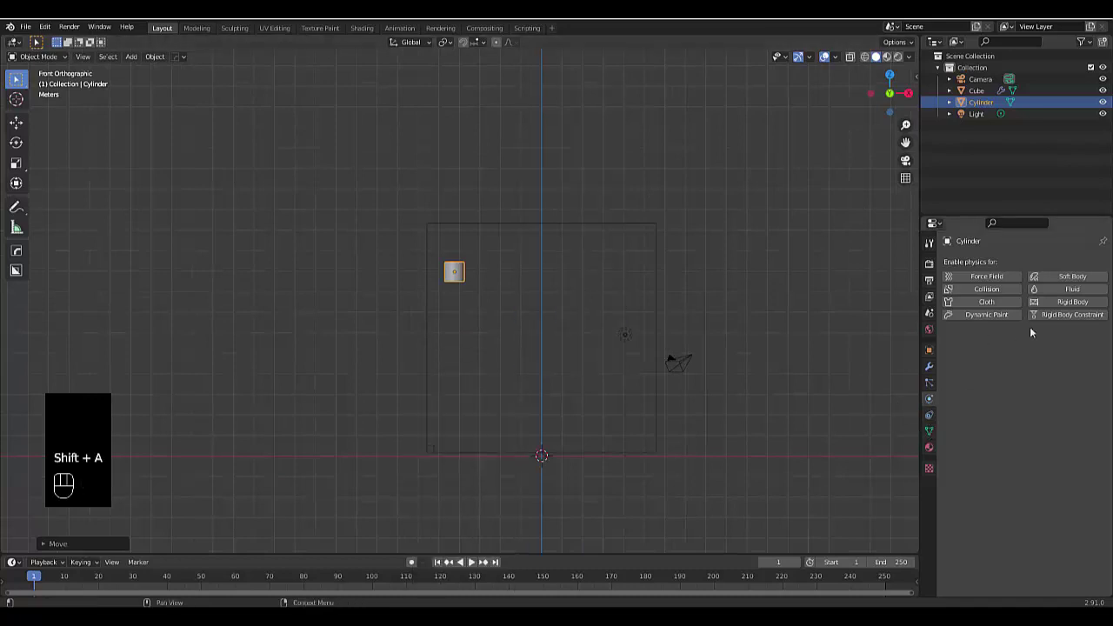
Give the cylinder Fluid physics as a Flow object with Liquid type and Inflow behavior.
{"action": "left_click", "coordinate": [1074, 291]}
{"action": "left_click", "coordinate": [1034, 349]}
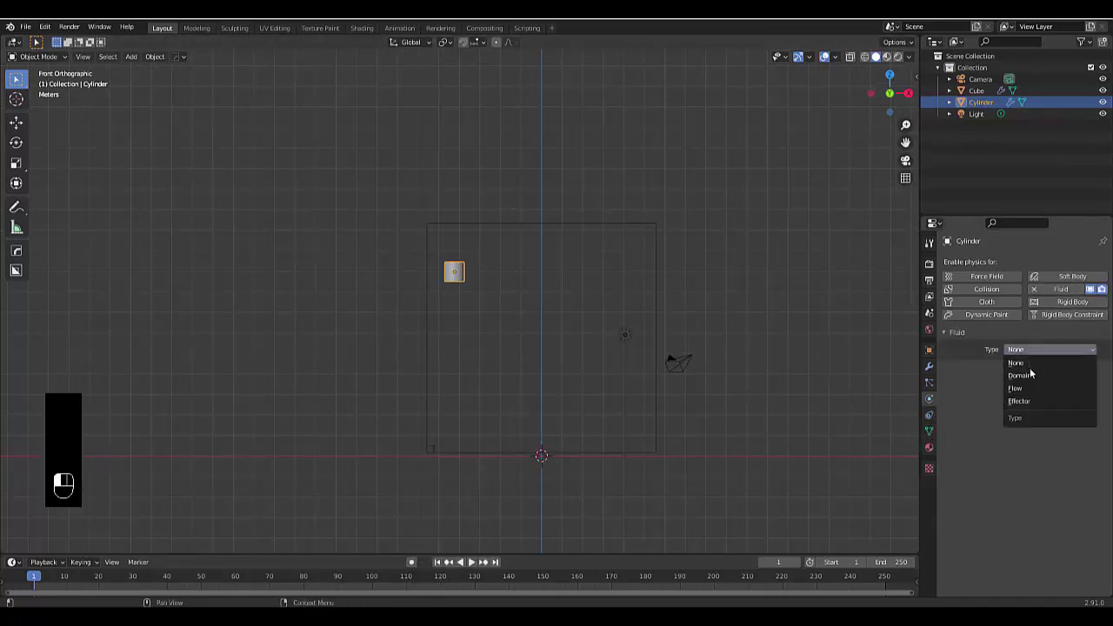
{"action": "left_click", "coordinate": [1033, 391]}
{"action": "left_click", "coordinate": [1017, 385]}
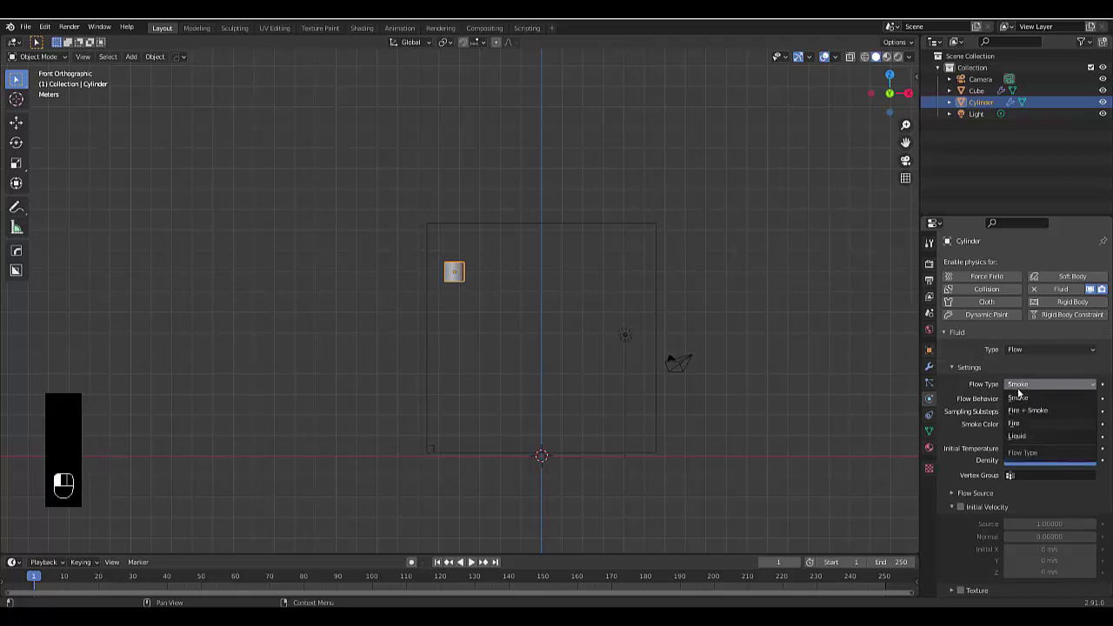
{"action": "left_click", "coordinate": [1036, 437]}
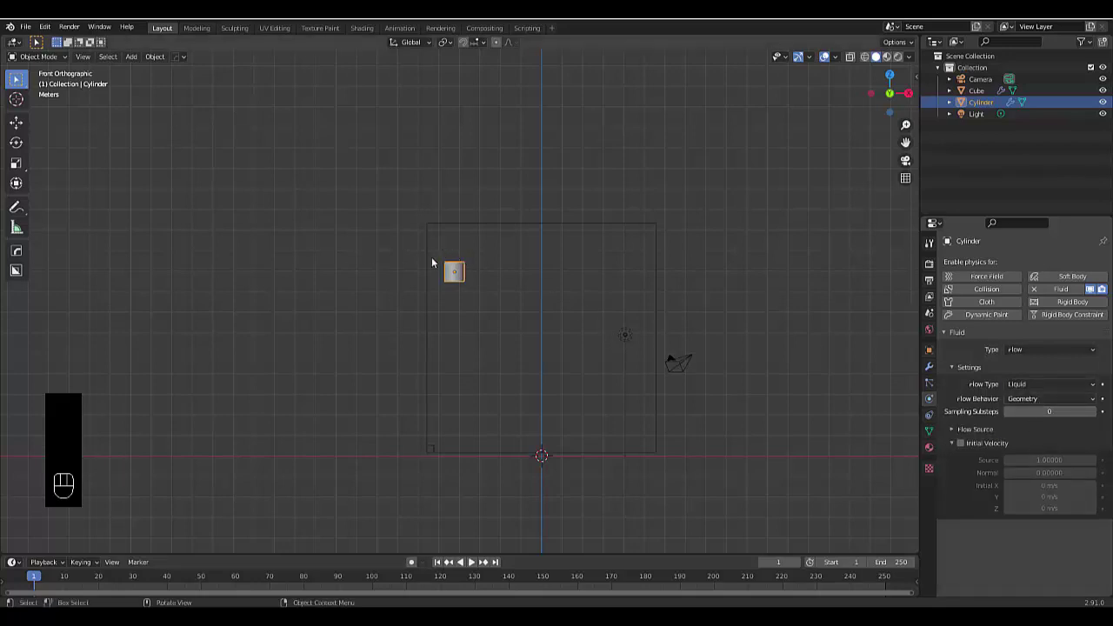
{"action": "left_click", "coordinate": [1043, 385]}
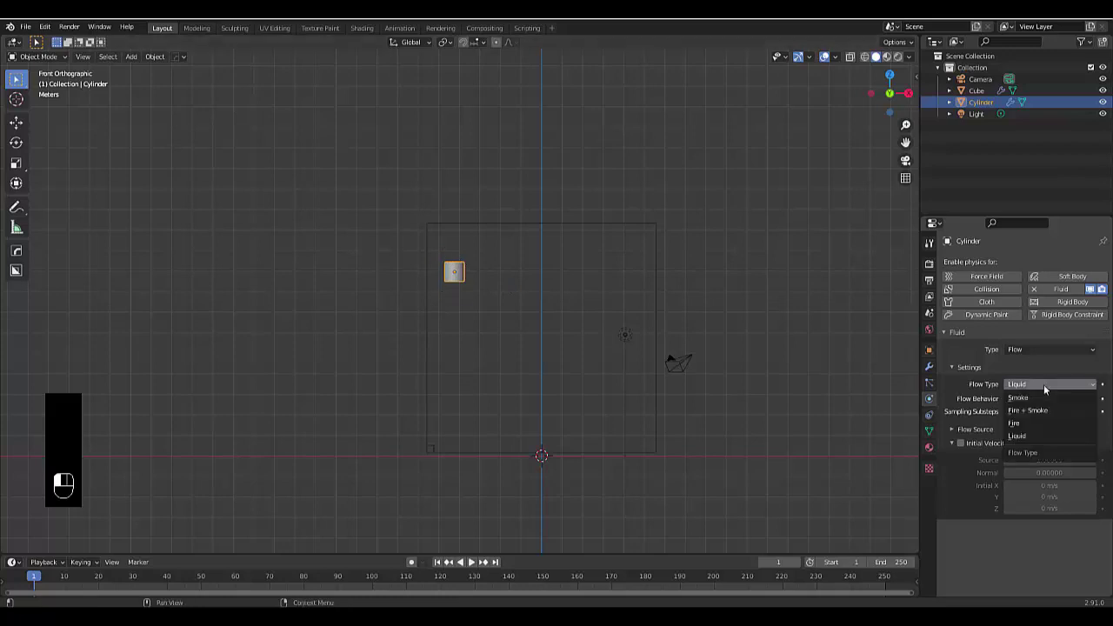
{"action": "left_click", "coordinate": [1044, 376]}
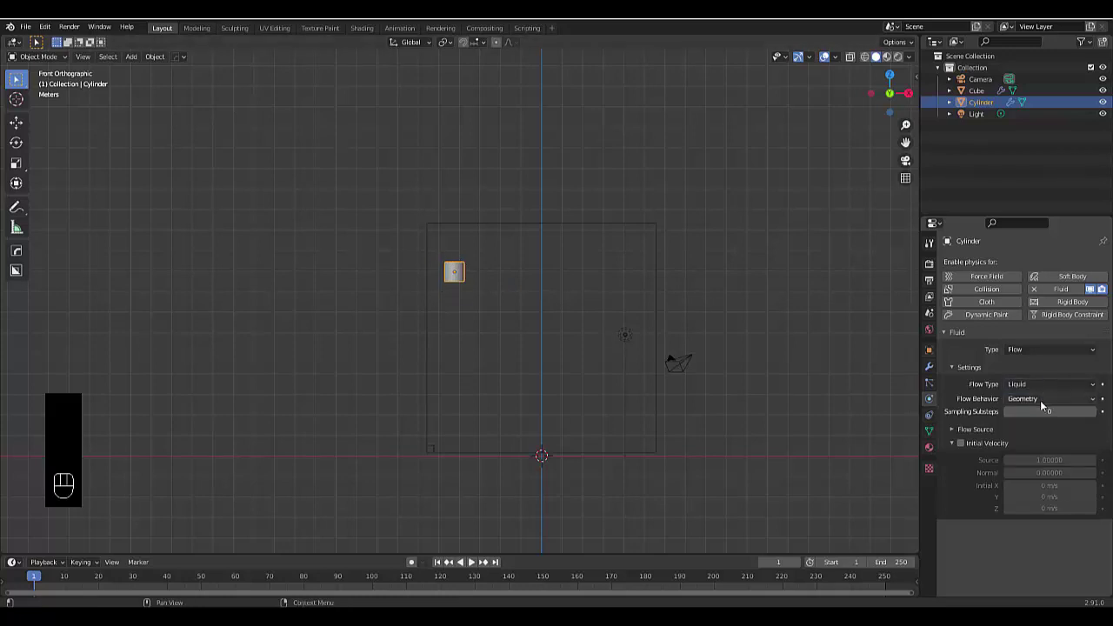
{"action": "left_click", "coordinate": [1039, 400]}
{"action": "left_click", "coordinate": [1039, 413]}
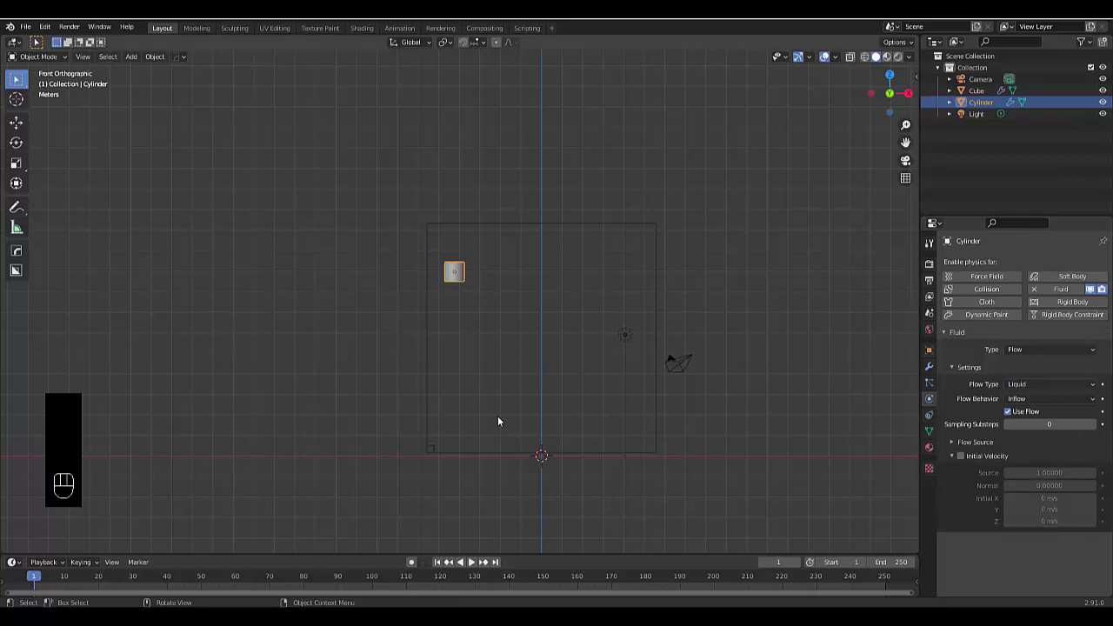
{"action": "scroll", "coordinate": [469, 301], "scroll_direction": "up", "scroll_amount": 1}
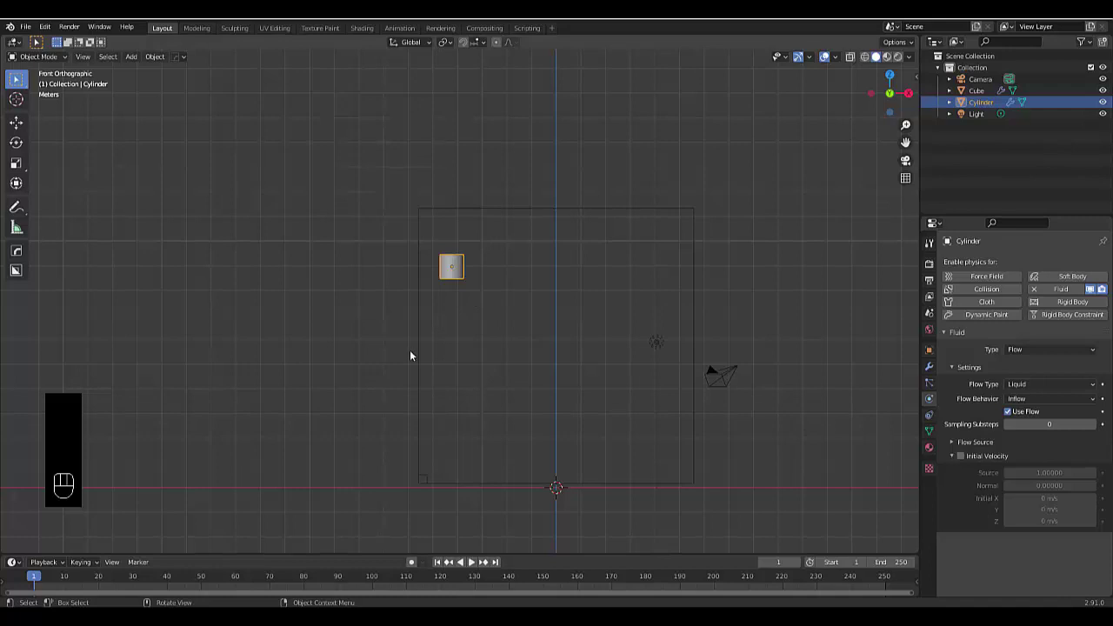
Add a torus and move it to the middle of the domain, below the cylinder.
{"action": "key", "text": "shift+a"}
{"action": "mouse_move", "coordinate": [409, 349]}
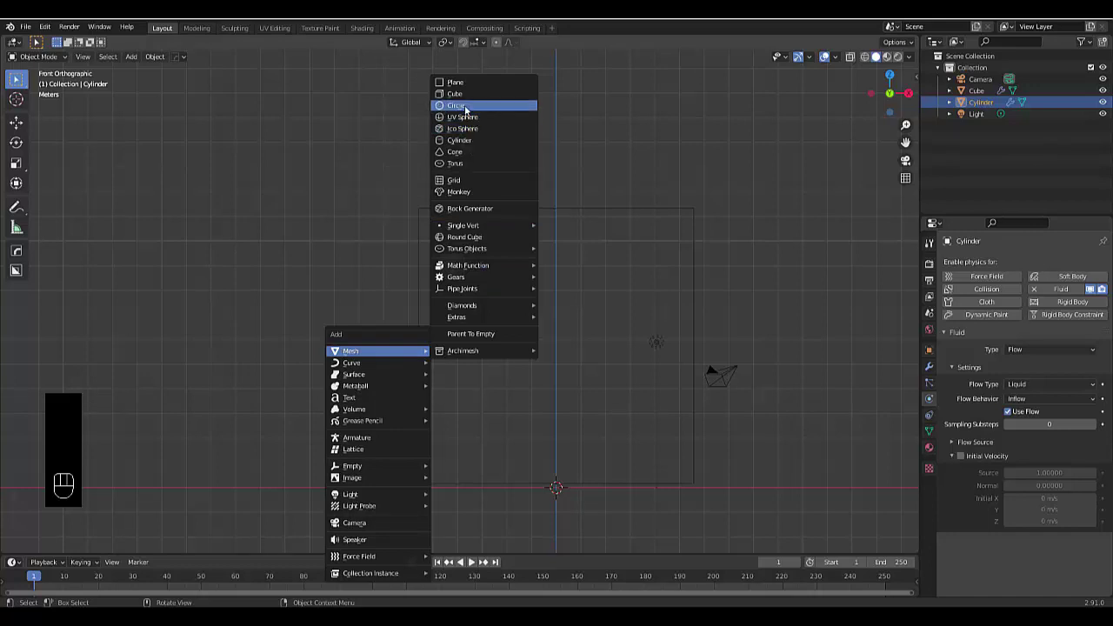
{"action": "left_click", "coordinate": [474, 163]}
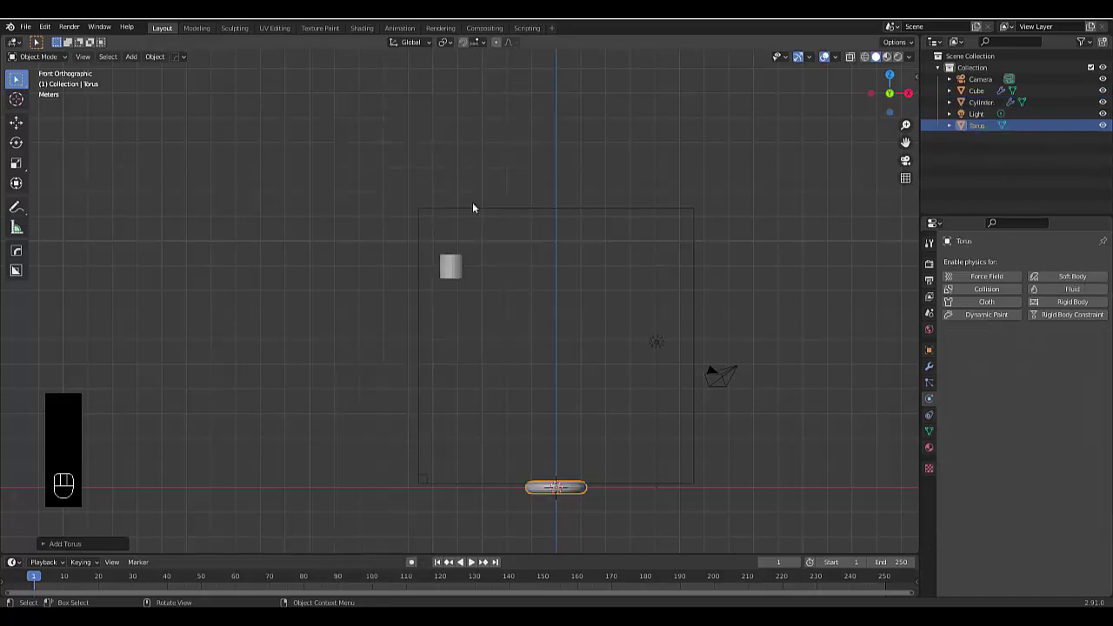
{"action": "key", "text": "g"}
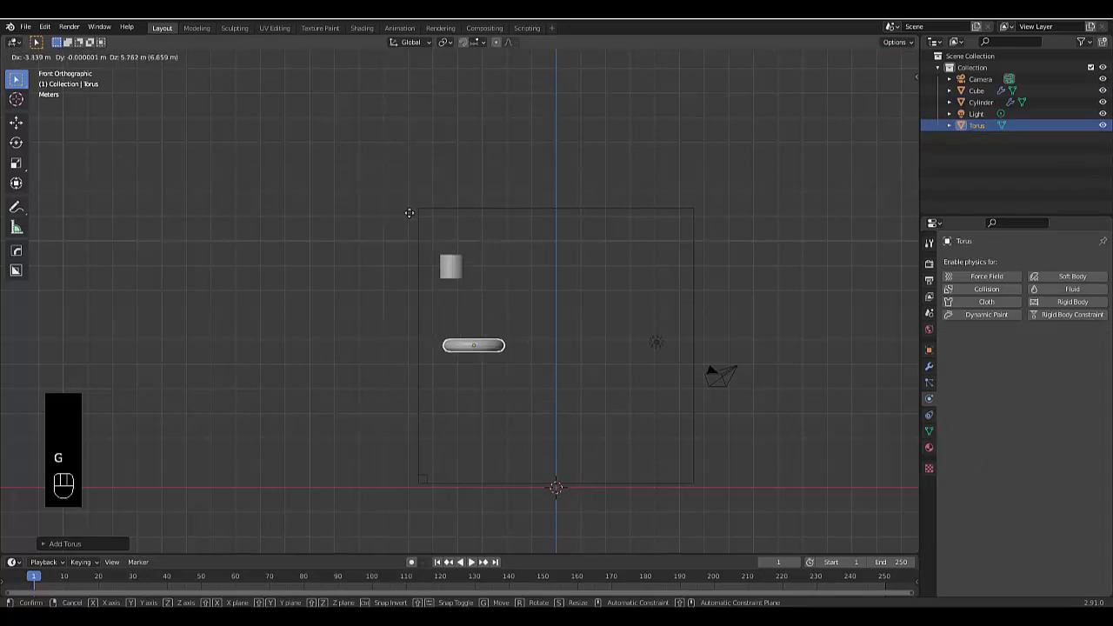
{"action": "left_click", "coordinate": [408, 208]}
{"action": "scroll", "coordinate": [492, 392], "scroll_direction": "down", "scroll_amount": 2}
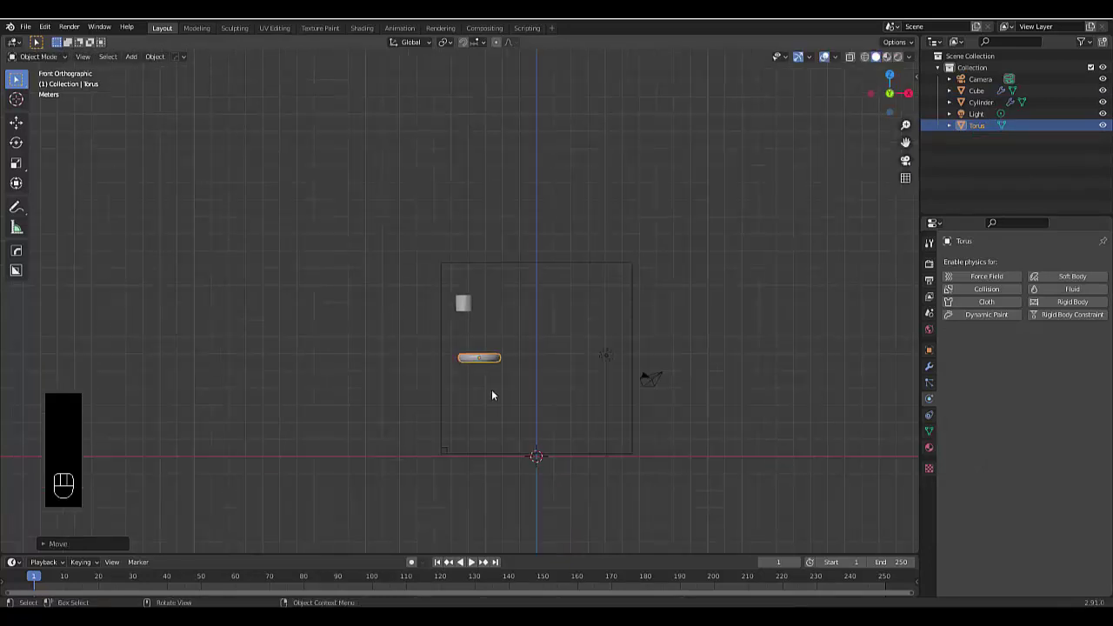
{"action": "scroll", "coordinate": [492, 388], "scroll_direction": "up", "scroll_amount": 2}
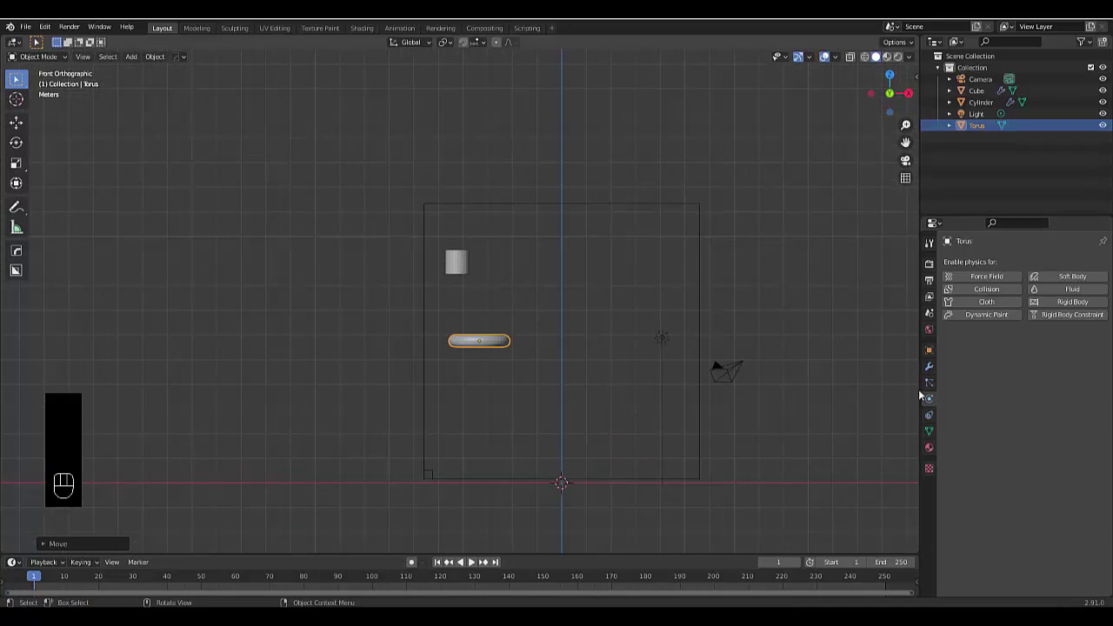
Enable Fluid physics on the torus and set its type to Effector (Collision).
{"action": "left_click", "coordinate": [1072, 288]}
{"action": "left_click", "coordinate": [1050, 349]}
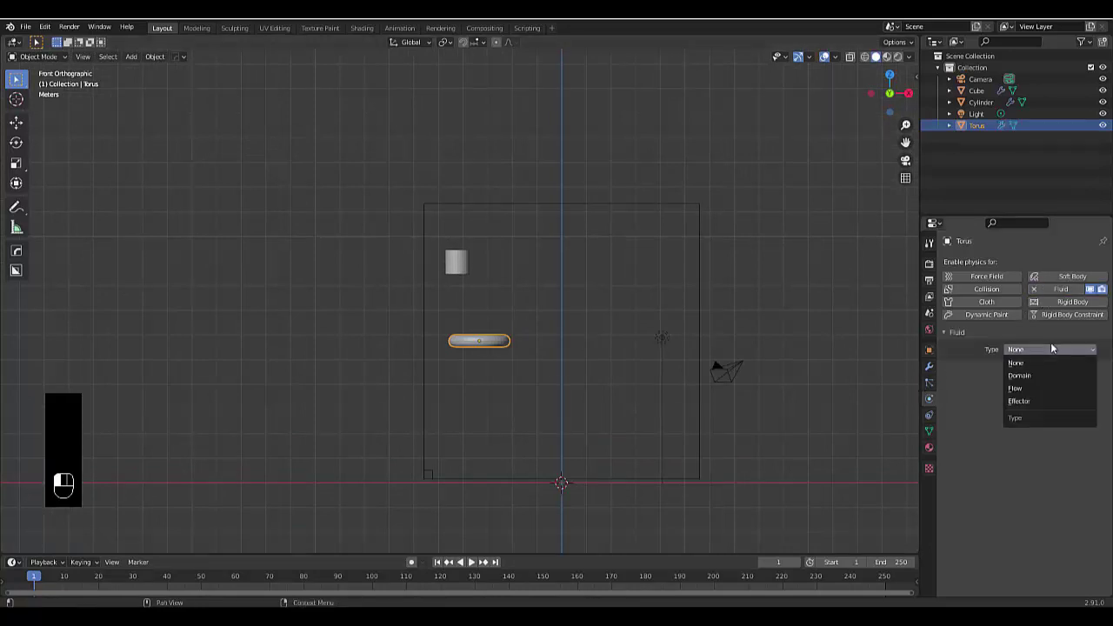
{"action": "left_click", "coordinate": [1037, 400]}
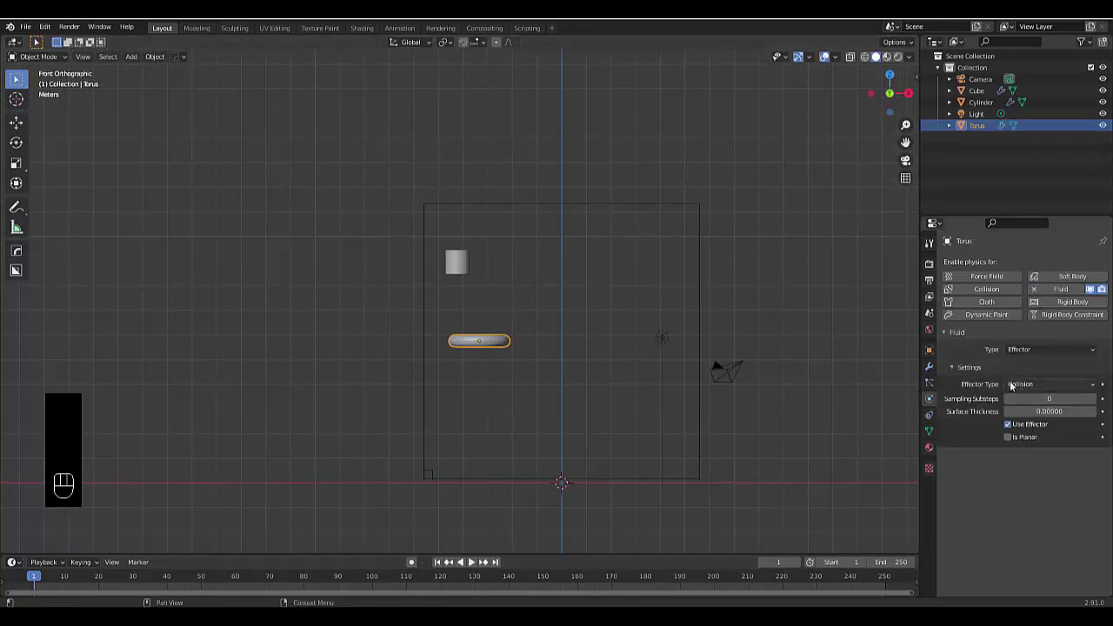
{"action": "scroll", "coordinate": [330, 438], "scroll_direction": "down", "scroll_amount": 2}
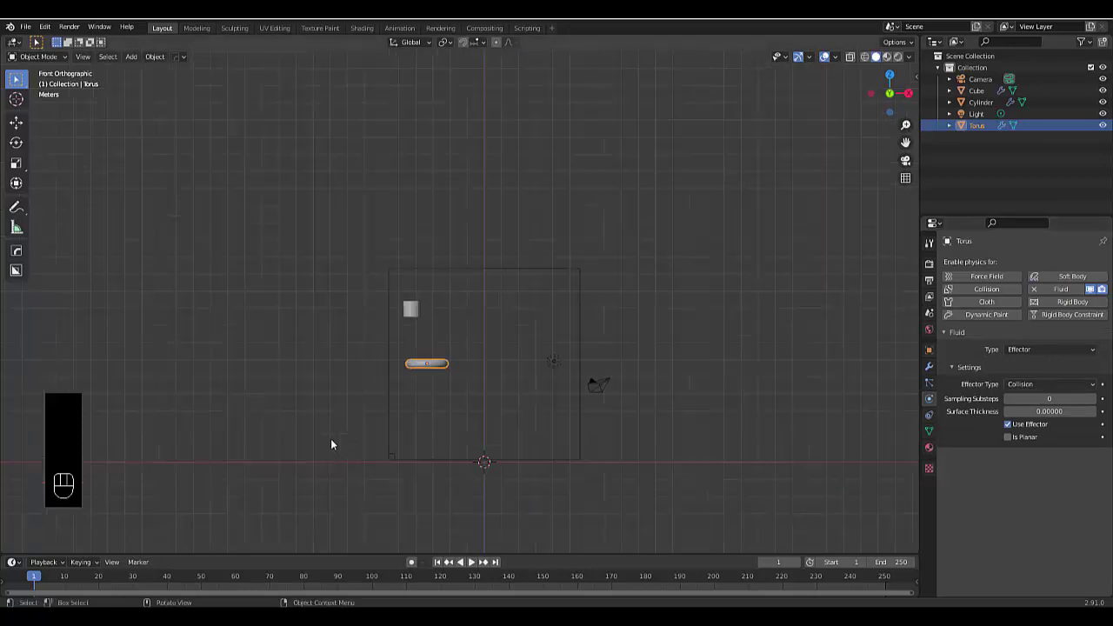
{"action": "scroll", "coordinate": [419, 377], "scroll_direction": "up", "scroll_amount": 3}
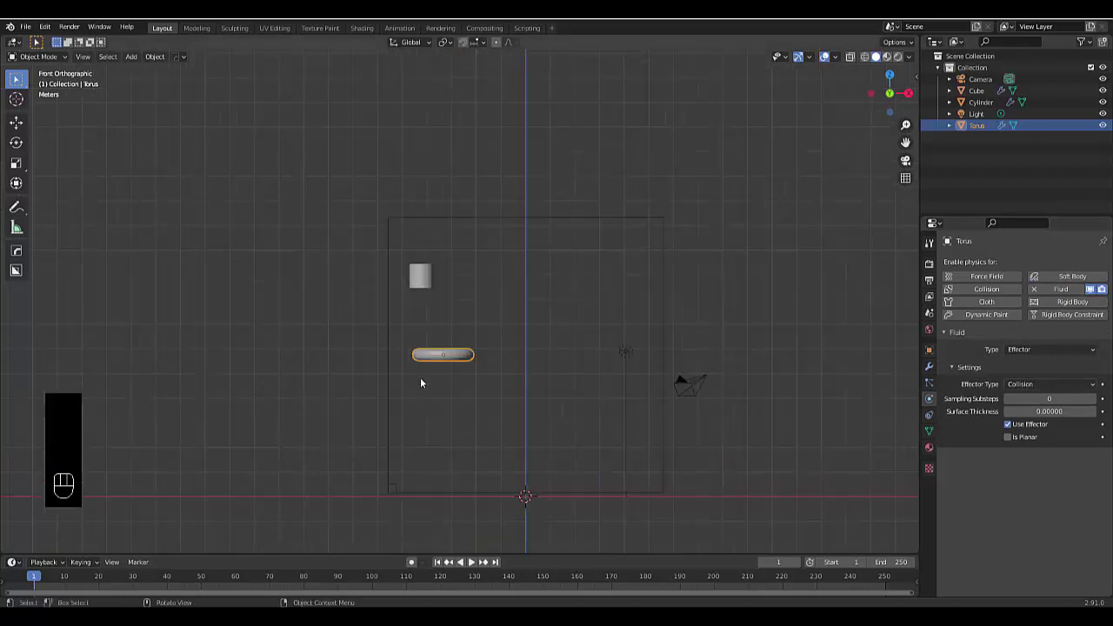
Apply Shade Smooth to the cylinder and the torus.
{"action": "left_click", "coordinate": [428, 260]}
{"action": "right_click", "coordinate": [428, 261]}
{"action": "left_click", "coordinate": [427, 258]}
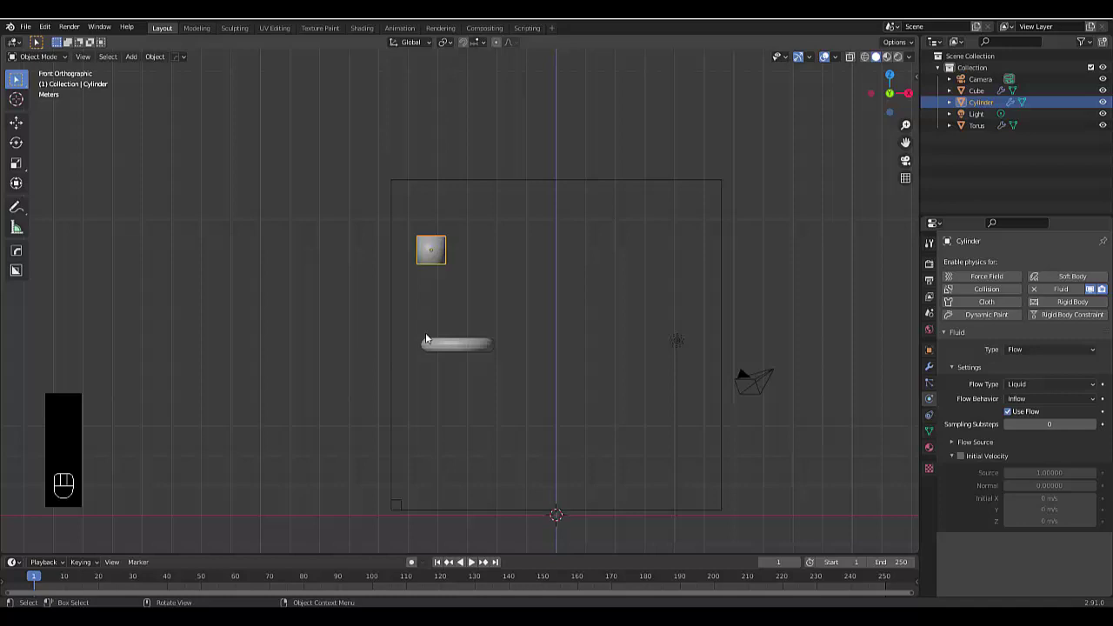
{"action": "left_click", "coordinate": [425, 348]}
{"action": "right_click", "coordinate": [434, 346]}
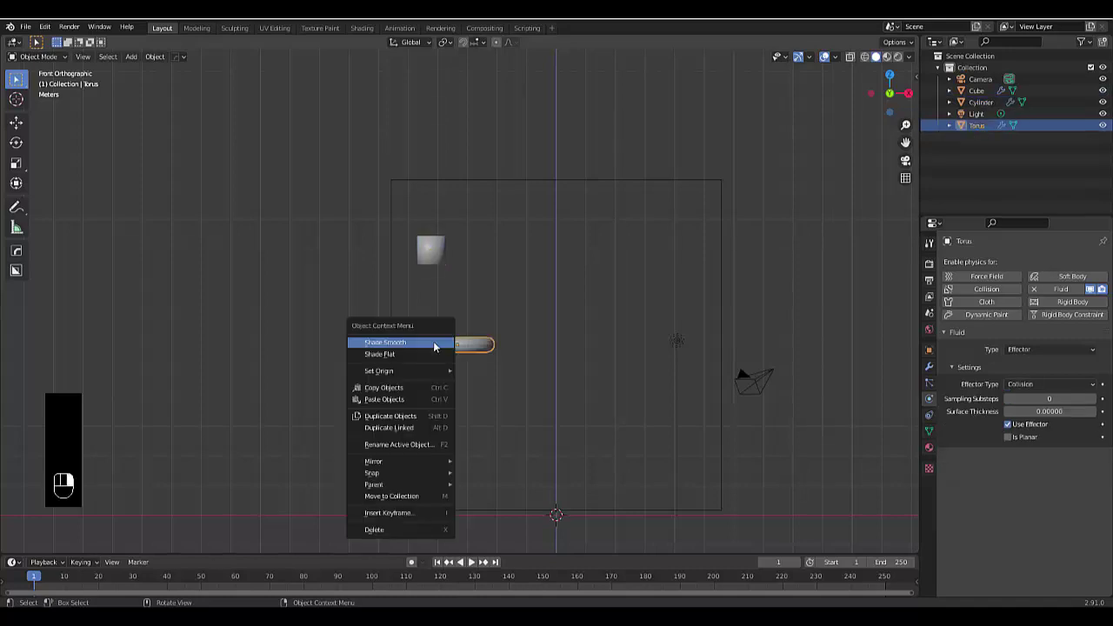
{"action": "left_click", "coordinate": [435, 346]}
Enable 30° Auto Smooth in the cylinder's mesh Normals settings.
{"action": "left_click", "coordinate": [428, 249]}
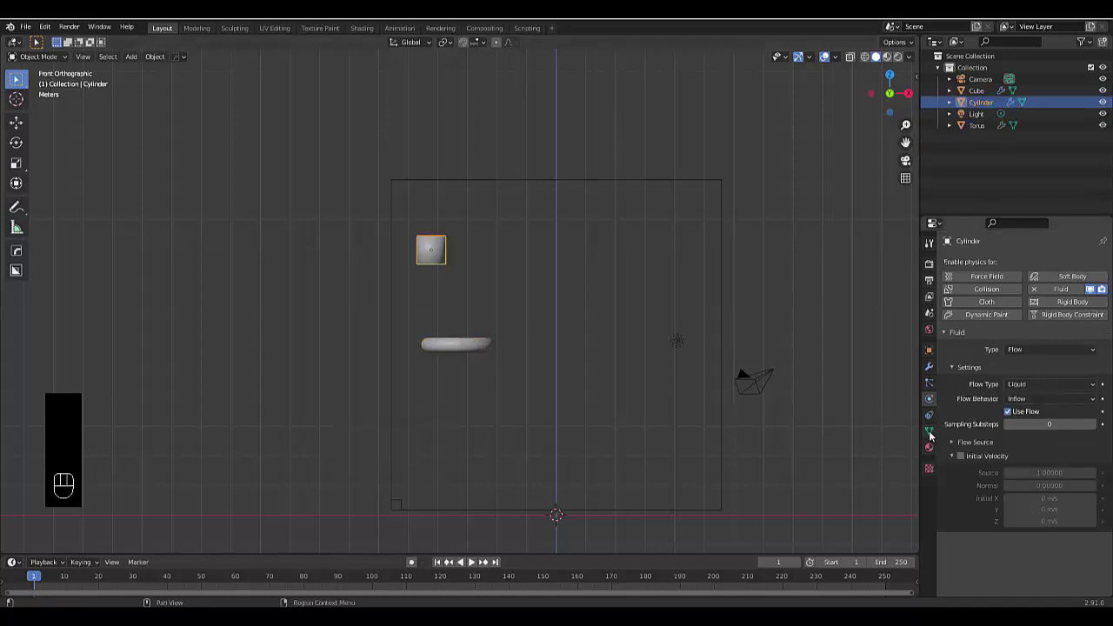
{"action": "left_click", "coordinate": [928, 431]}
{"action": "left_click", "coordinate": [962, 460]}
{"action": "left_click", "coordinate": [1007, 477]}
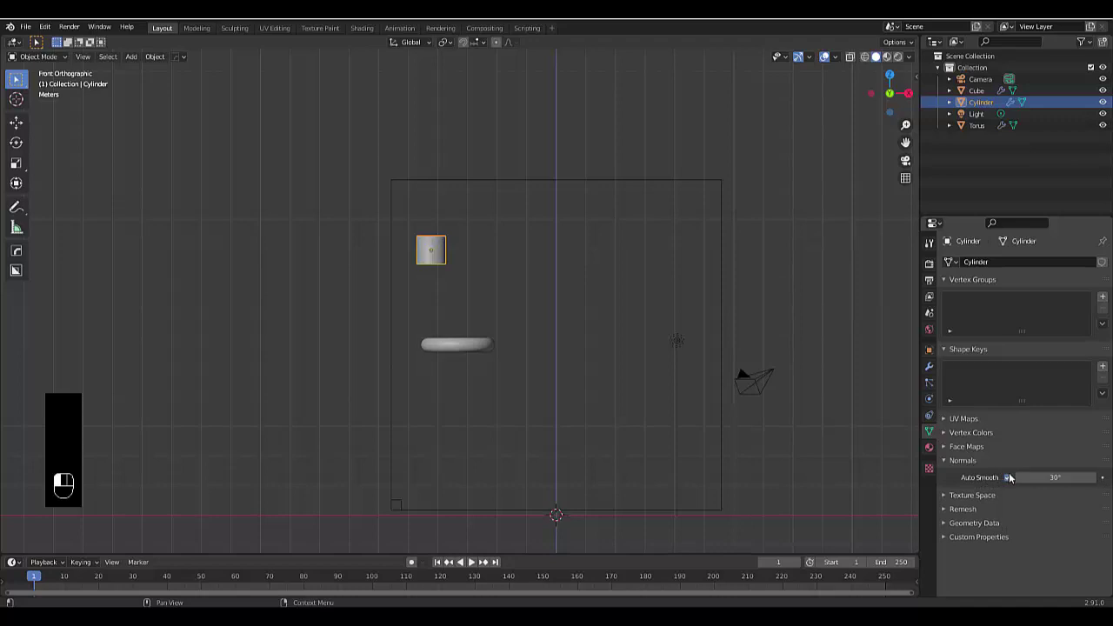
Set the cube material's Base Color to orange on the colour wheel.
{"action": "left_click", "coordinate": [660, 179]}
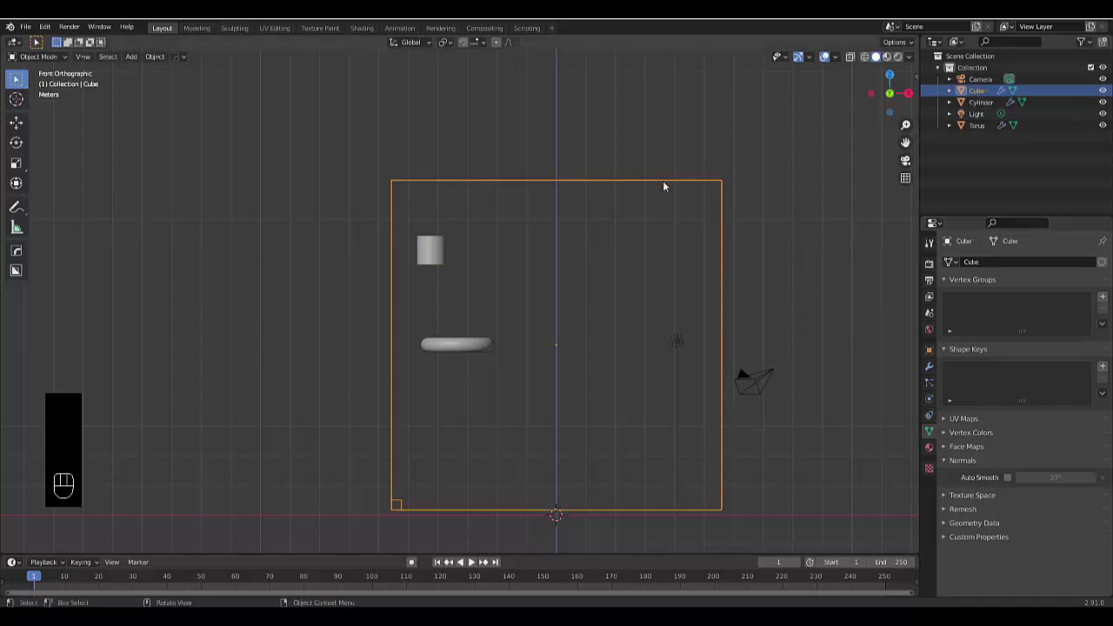
{"action": "left_click", "coordinate": [929, 449]}
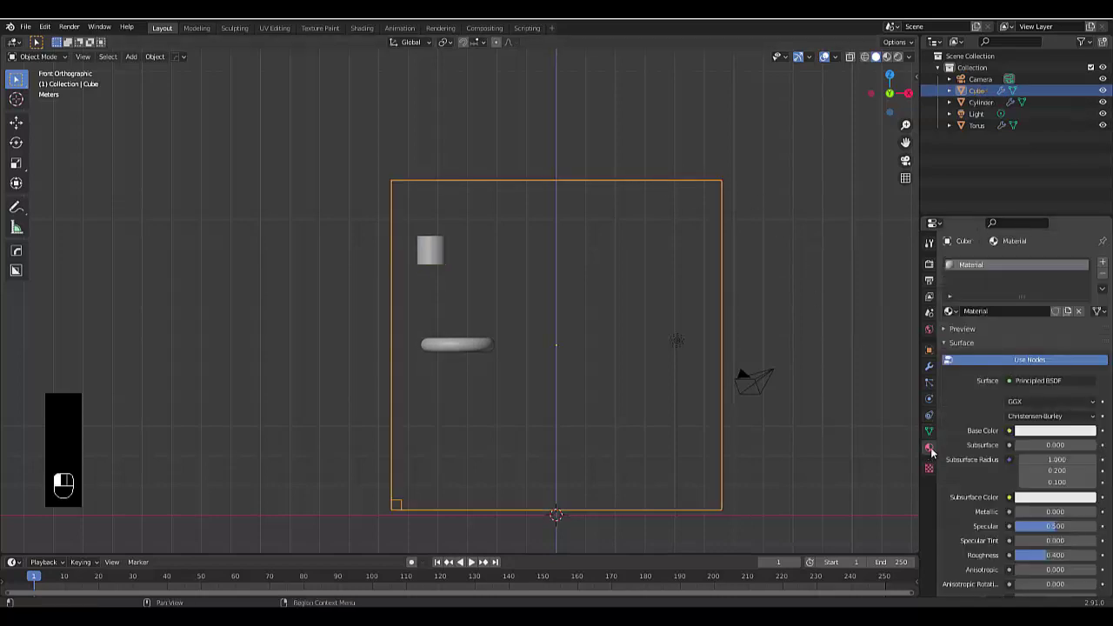
{"action": "left_click", "coordinate": [1033, 431]}
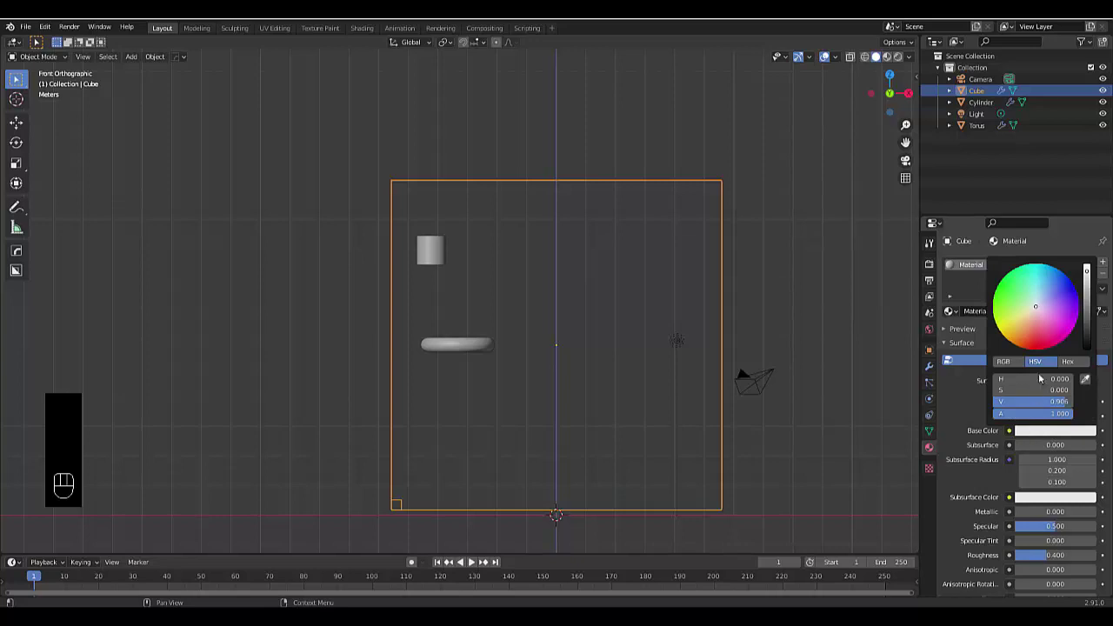
{"action": "left_click", "coordinate": [1029, 328]}
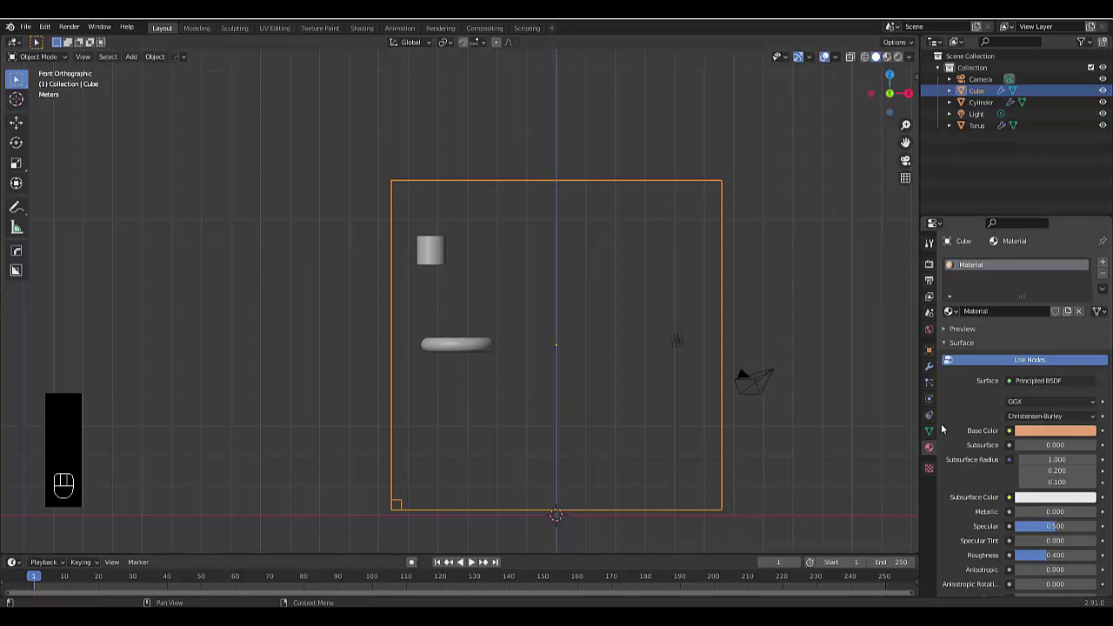
Change the cube domain's Cache type from Replay to All.
{"action": "left_click", "coordinate": [928, 382]}
{"action": "left_click", "coordinate": [929, 399]}
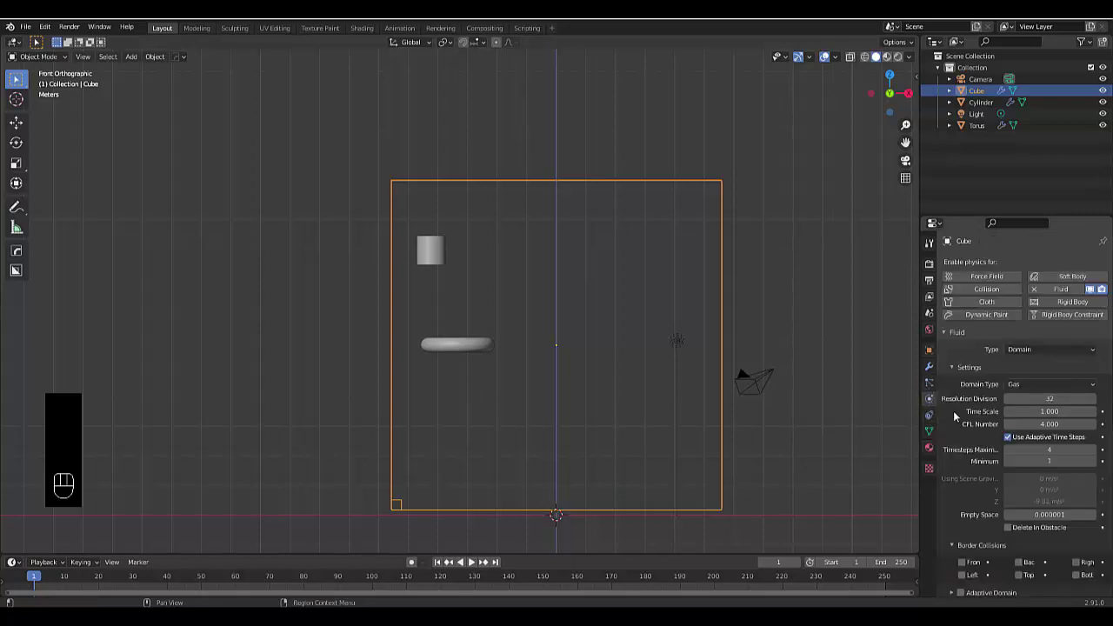
{"action": "scroll", "coordinate": [1007, 471], "scroll_direction": "down", "scroll_amount": 4}
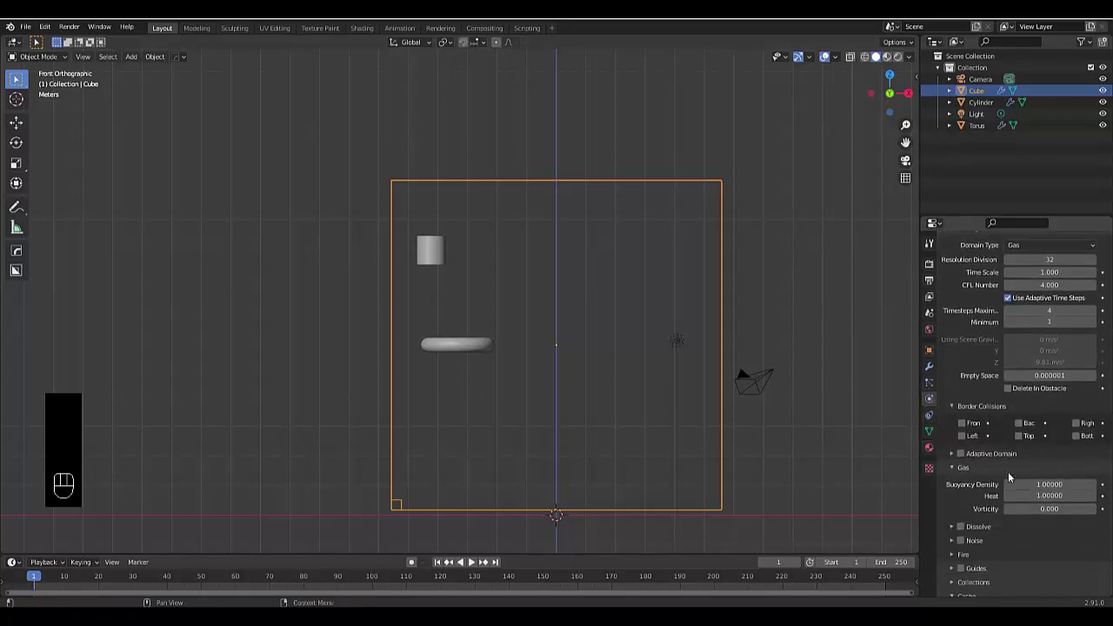
{"action": "scroll", "coordinate": [1007, 471], "scroll_direction": "down", "scroll_amount": 3}
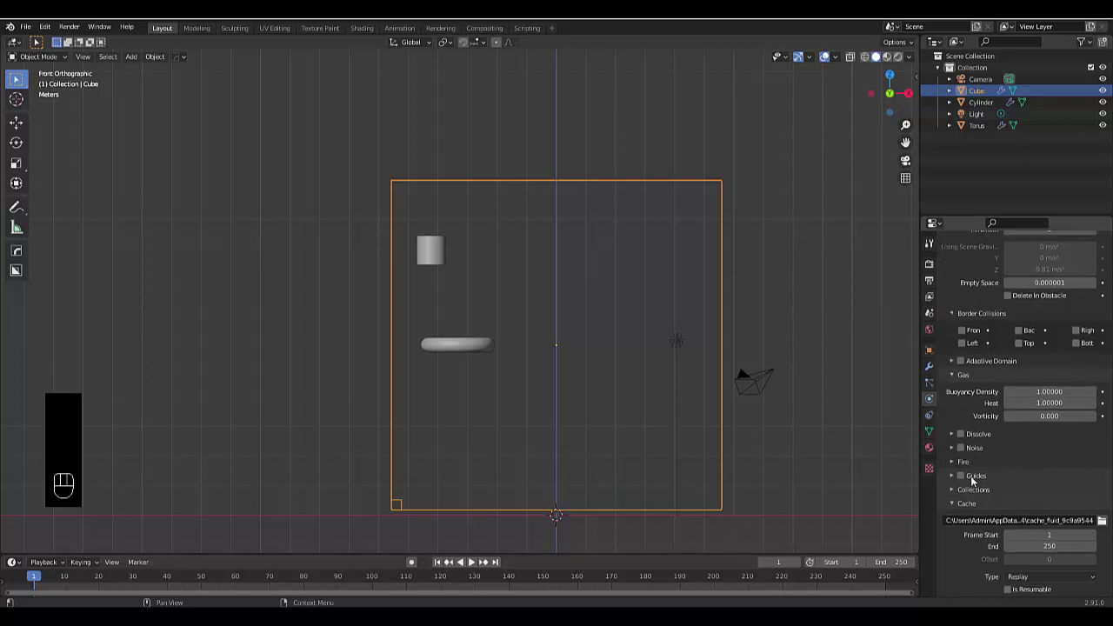
{"action": "scroll", "coordinate": [963, 460], "scroll_direction": "down", "scroll_amount": 3}
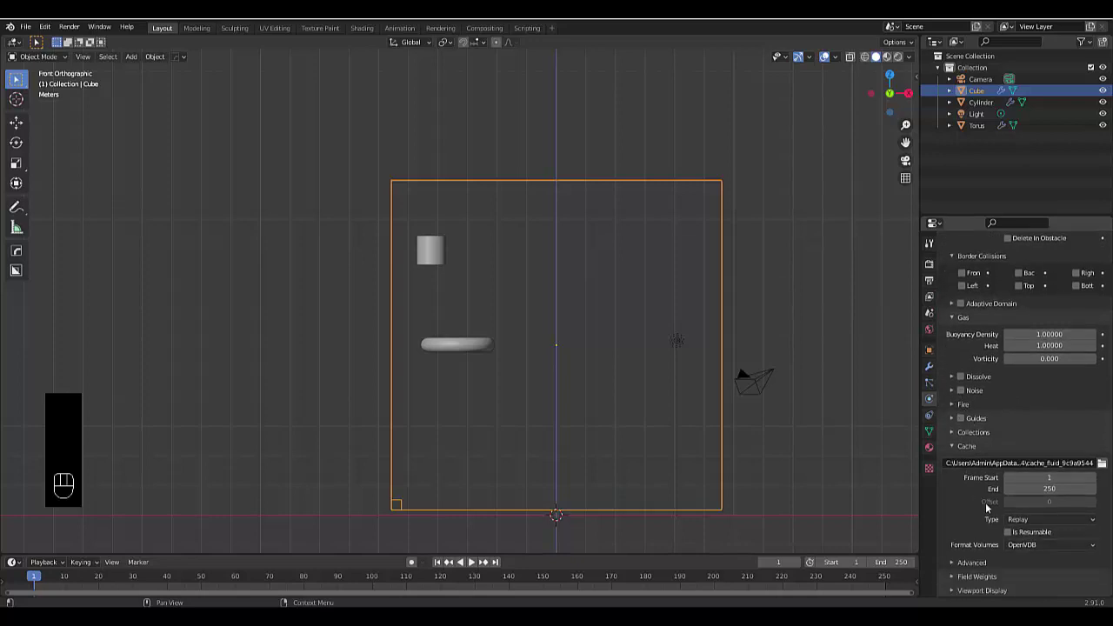
{"action": "left_click", "coordinate": [1026, 519]}
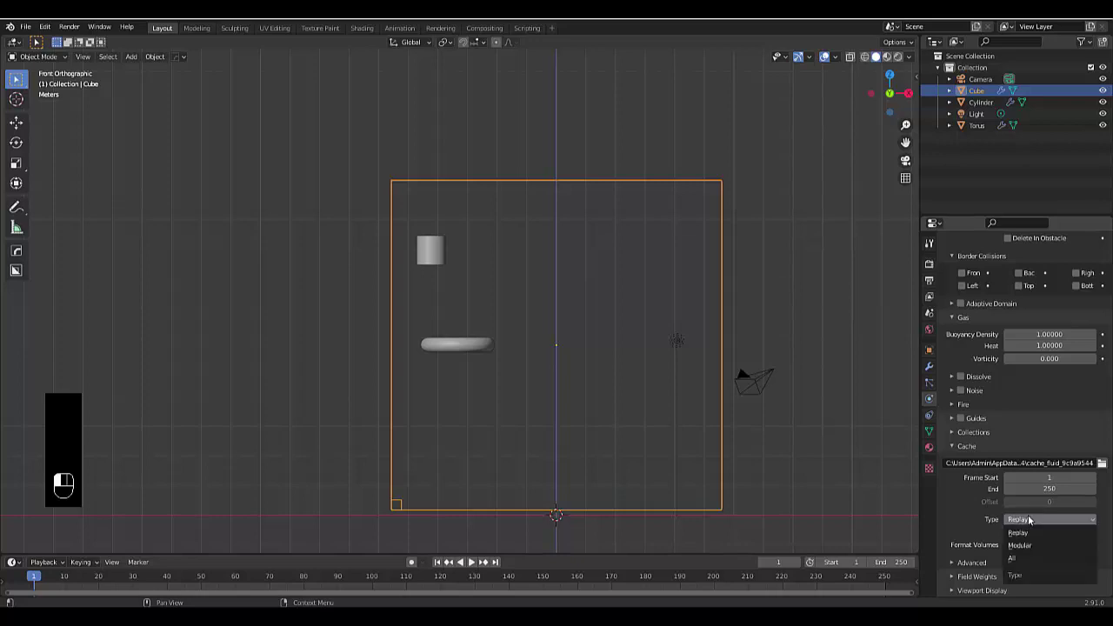
{"action": "left_click", "coordinate": [1033, 559]}
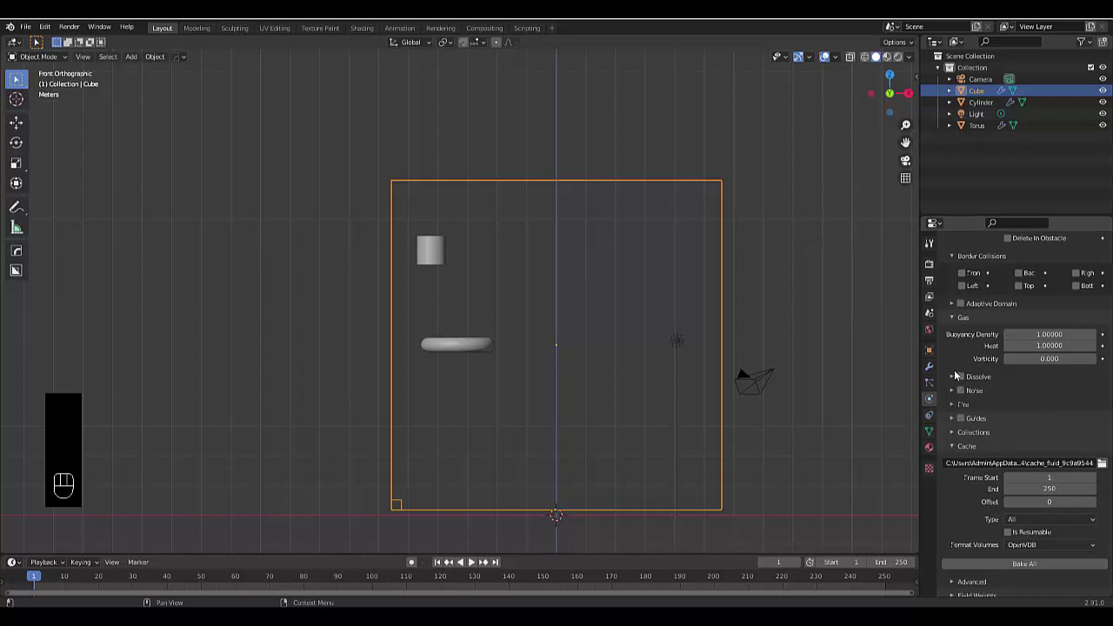
{"action": "scroll", "coordinate": [953, 370], "scroll_direction": "up", "scroll_amount": 8}
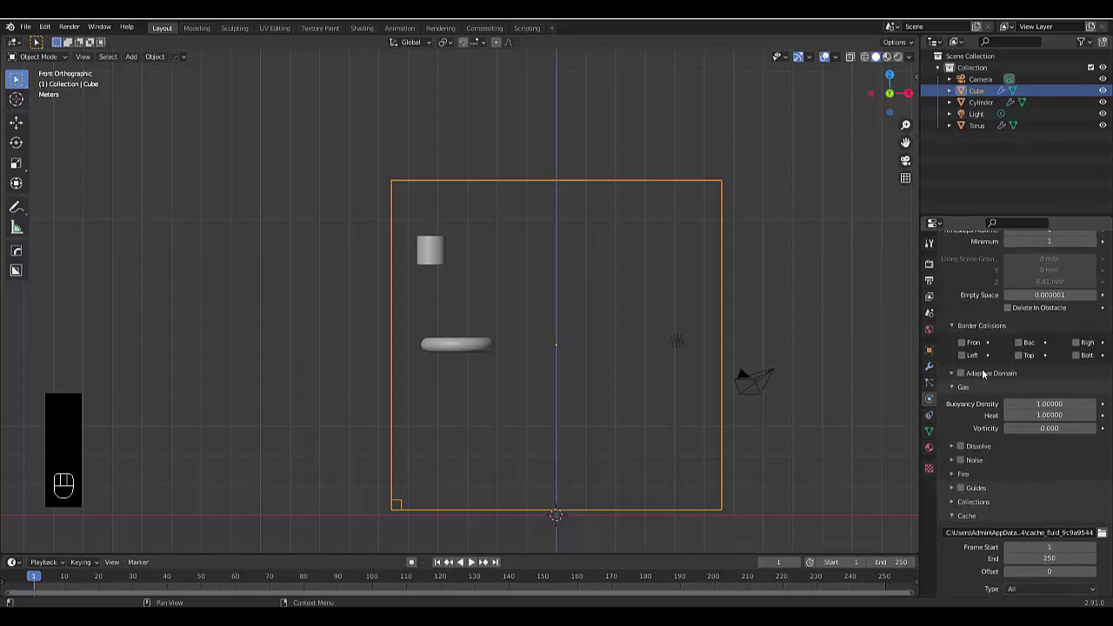
Switch the domain type to Liquid and enable Diffusion with a preset.
{"action": "left_click", "coordinate": [1026, 384]}
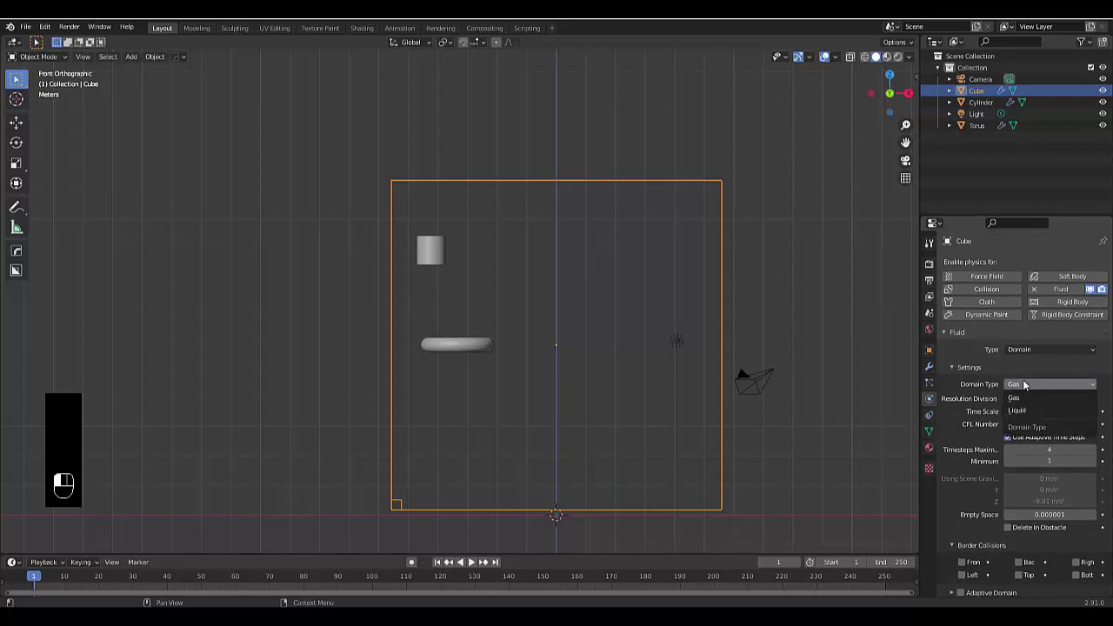
{"action": "left_click", "coordinate": [1022, 416]}
{"action": "scroll", "coordinate": [1001, 443], "scroll_direction": "down", "scroll_amount": 10}
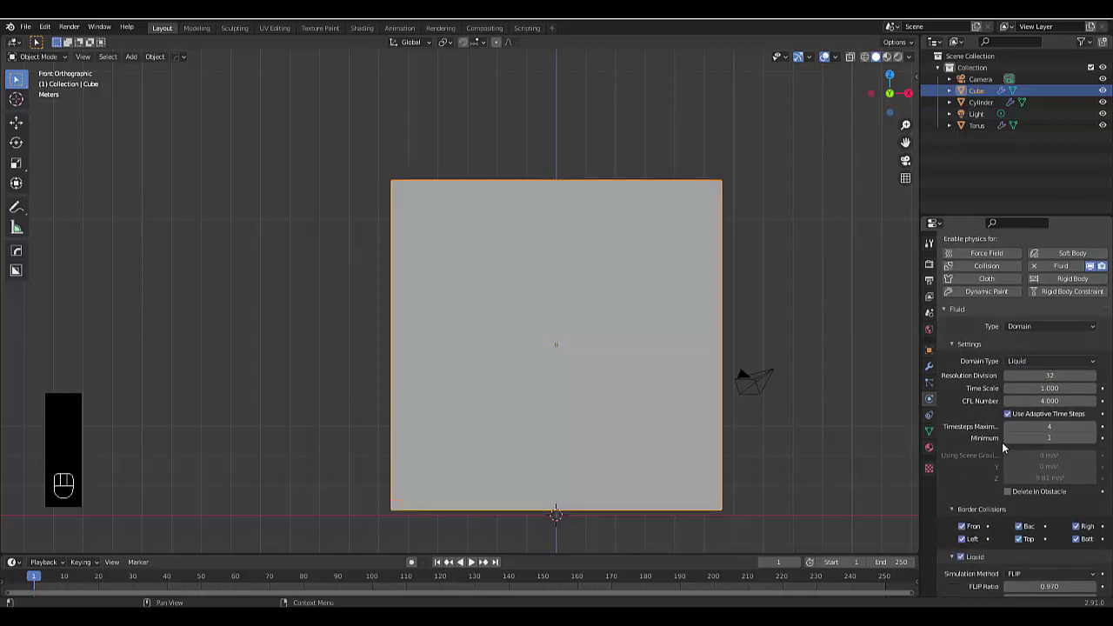
{"action": "scroll", "coordinate": [1002, 445], "scroll_direction": "down", "scroll_amount": 2}
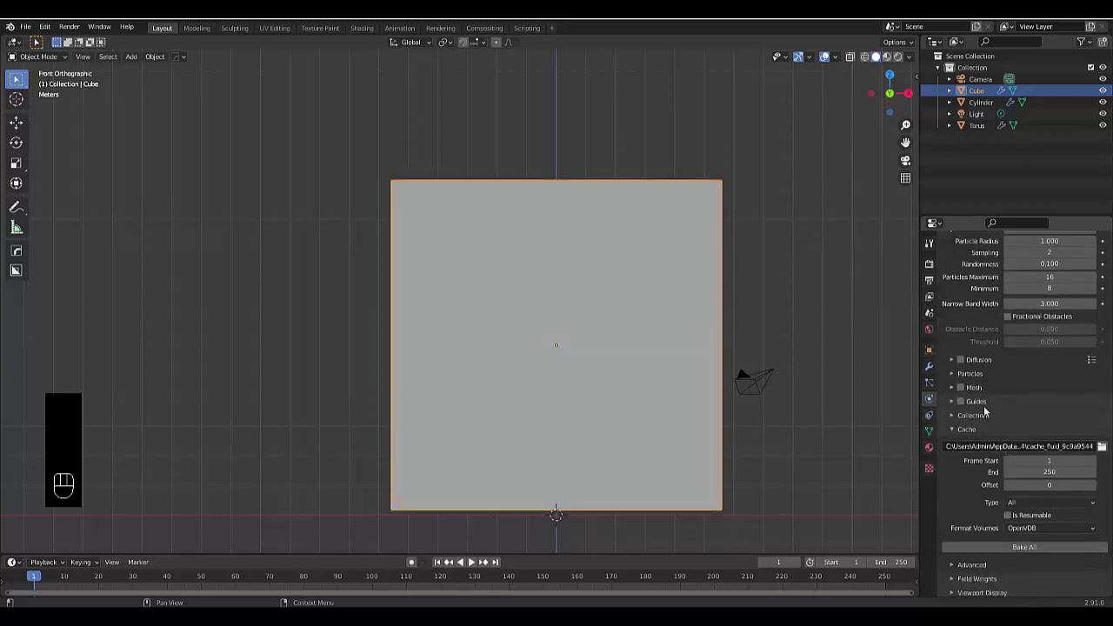
{"action": "left_click", "coordinate": [960, 359]}
{"action": "left_click", "coordinate": [1091, 359]}
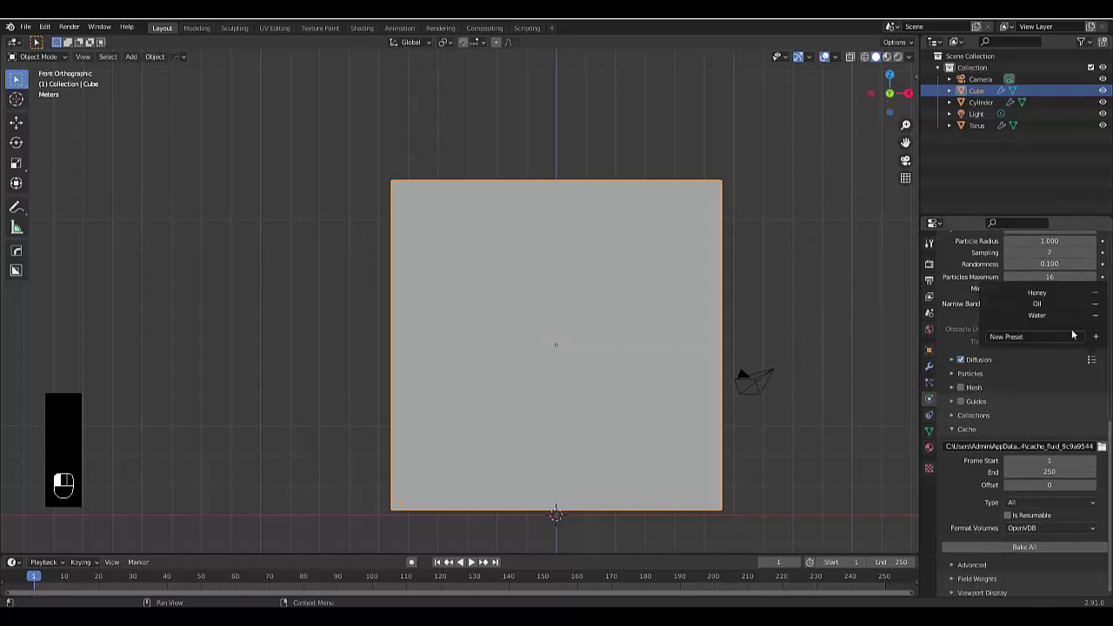
{"action": "left_click", "coordinate": [1038, 294]}
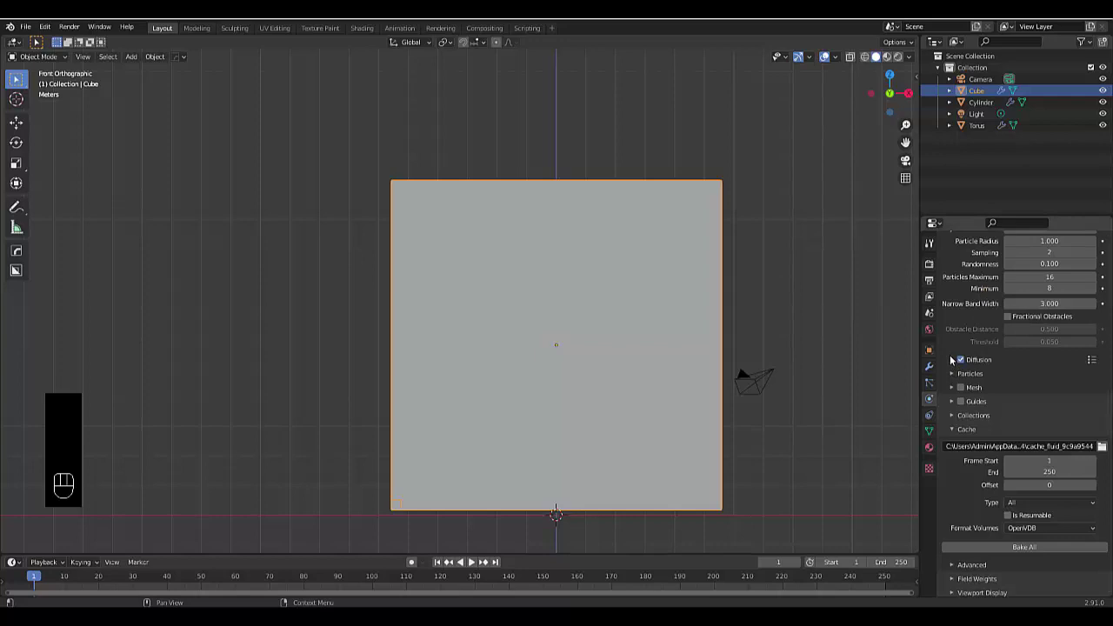
{"action": "left_click", "coordinate": [951, 359]}
{"action": "left_click", "coordinate": [1091, 359]}
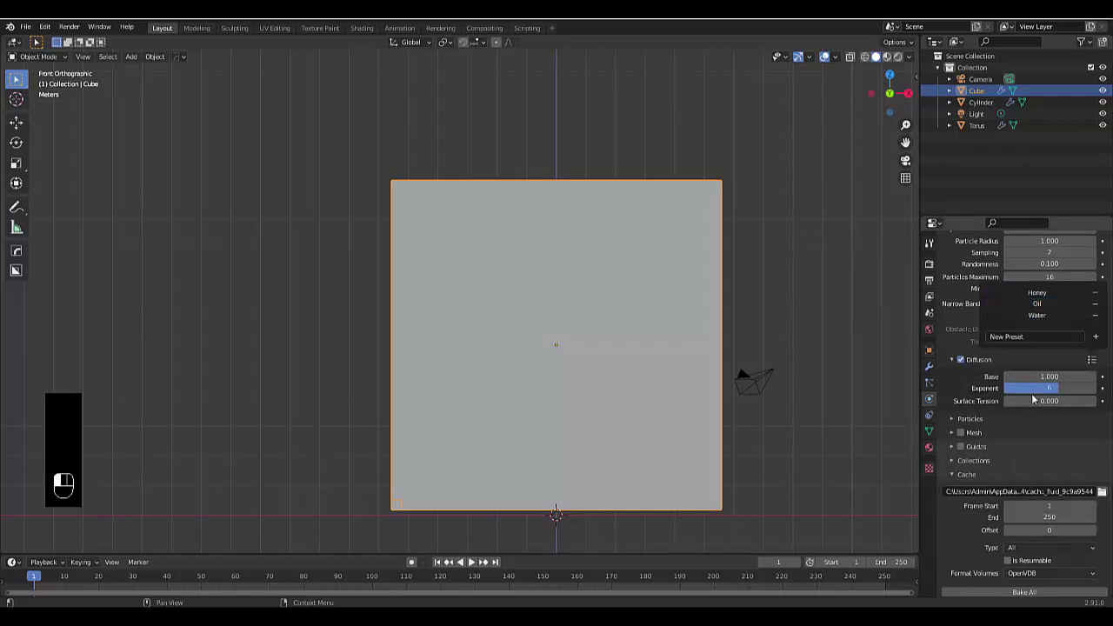
Enable Mesh generation and set its Upres Factor to 3.
{"action": "left_click", "coordinate": [960, 430]}
{"action": "left_click", "coordinate": [951, 430]}
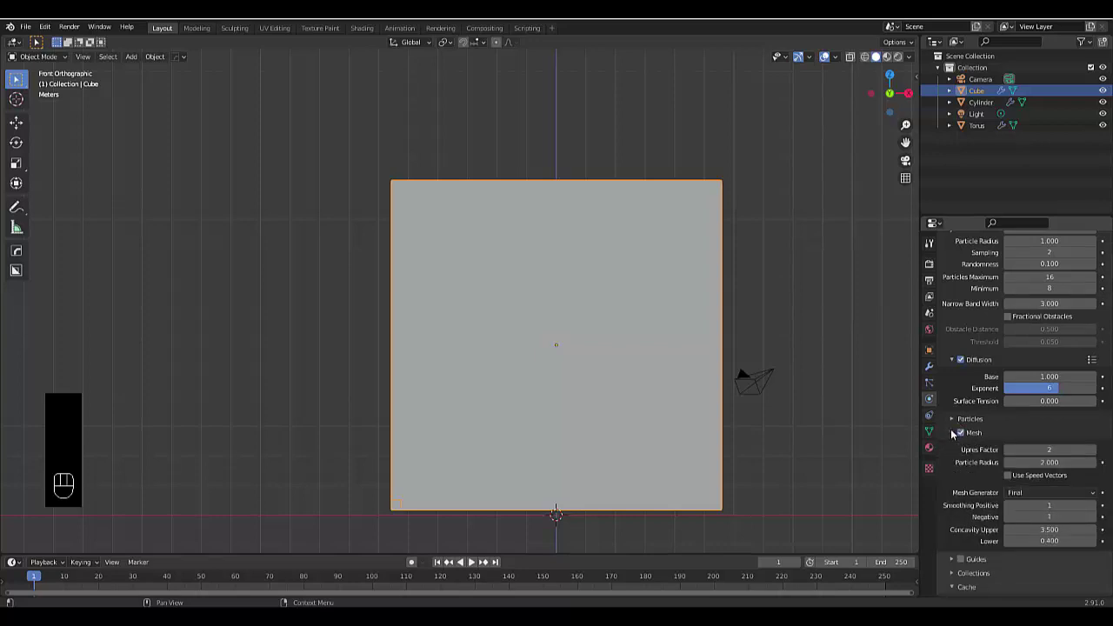
{"action": "left_click", "coordinate": [1092, 450]}
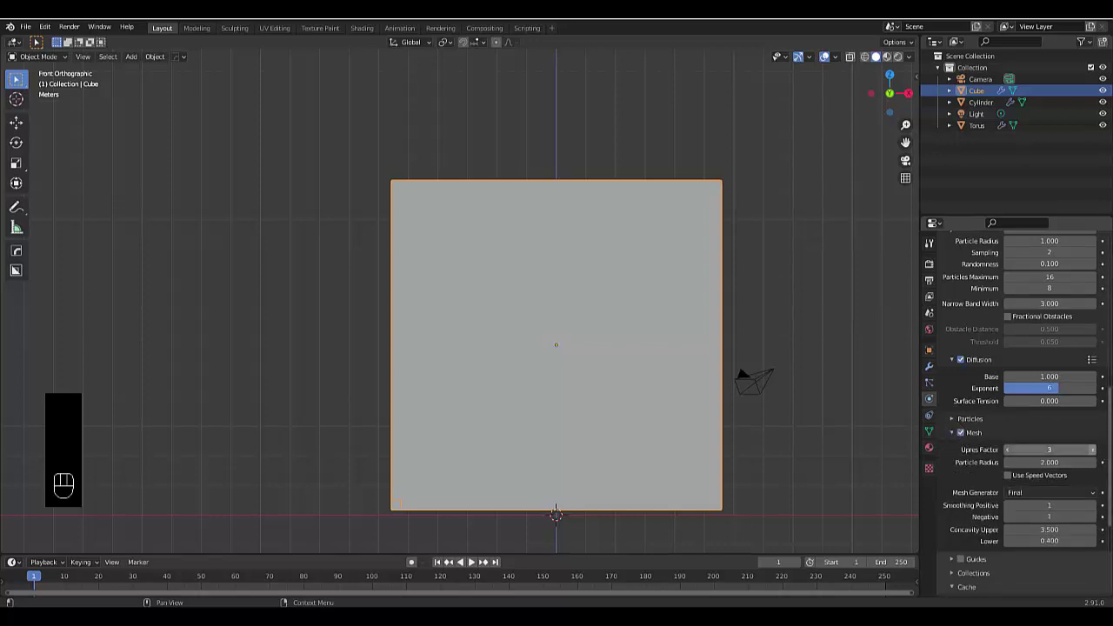
Run Bake All on the fluid simulation, then cancel it with Esc around 8%.
{"action": "scroll", "coordinate": [997, 509], "scroll_direction": "down", "scroll_amount": 5}
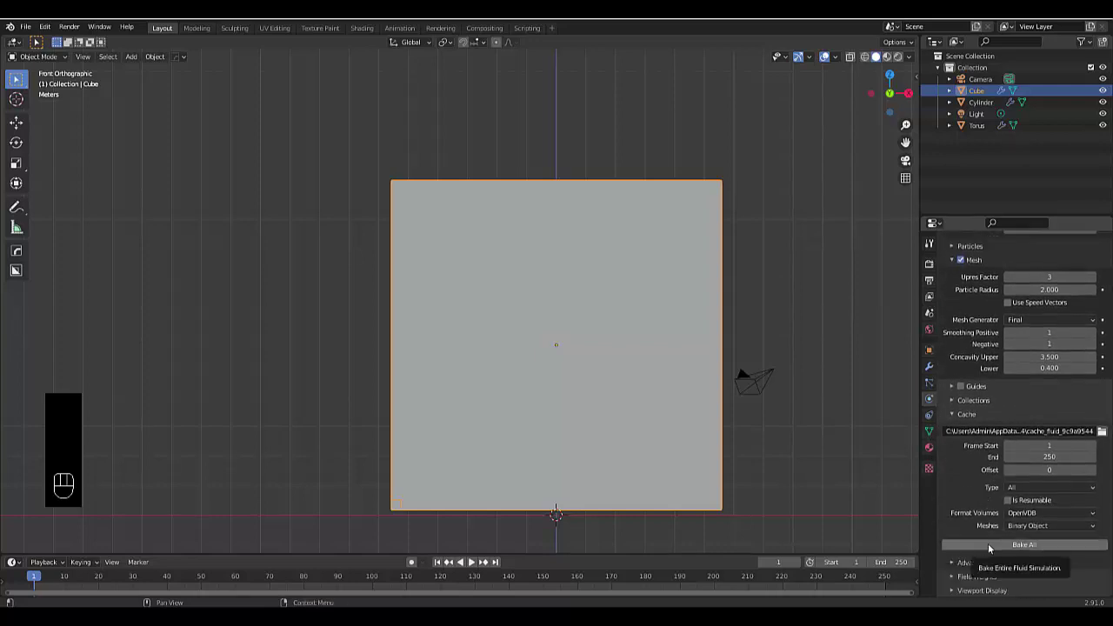
{"action": "left_click", "coordinate": [988, 543]}
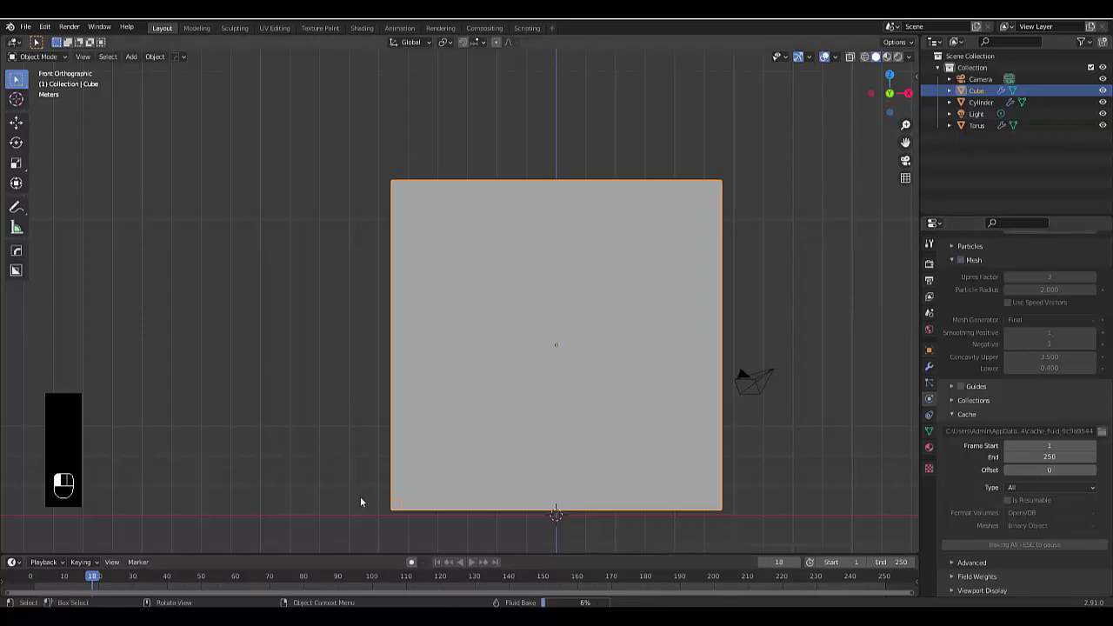
{"action": "key", "text": "Escape"}
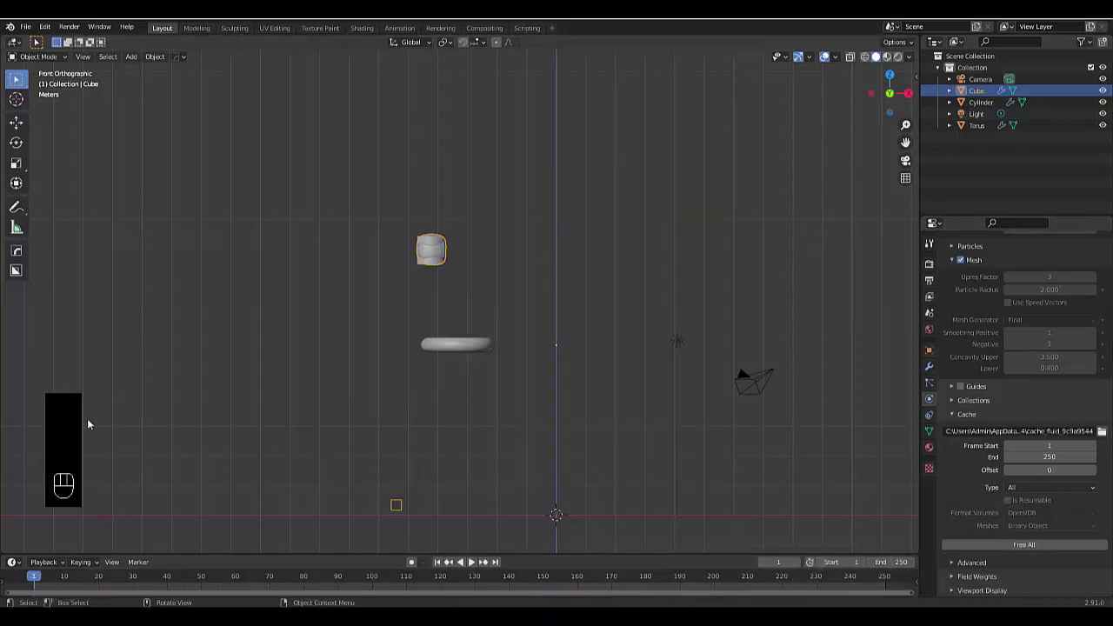
Play the partially baked fluid animation and orbit around the pour, then stop it.
{"action": "left_click", "coordinate": [472, 563]}
{"action": "scroll", "coordinate": [411, 350], "scroll_direction": "up", "scroll_amount": 2}
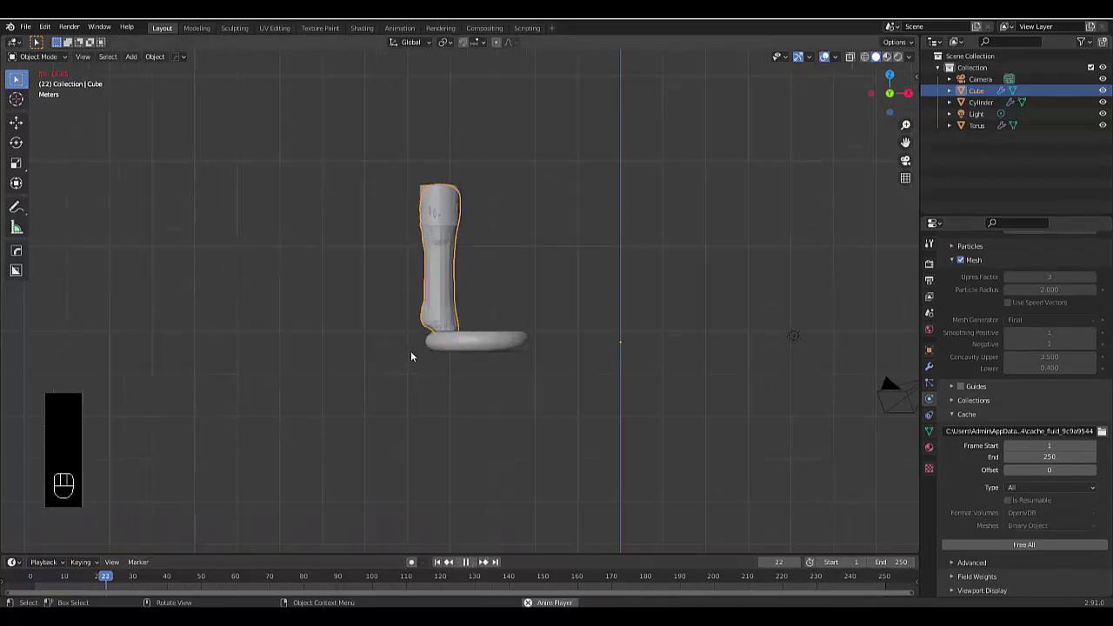
{"action": "middle_click_drag", "start_coordinate": [411, 355], "coordinate": [432, 383]}
{"action": "scroll", "coordinate": [417, 405], "scroll_direction": "down", "scroll_amount": 4}
{"action": "scroll", "coordinate": [435, 396], "scroll_direction": "up", "scroll_amount": 5}
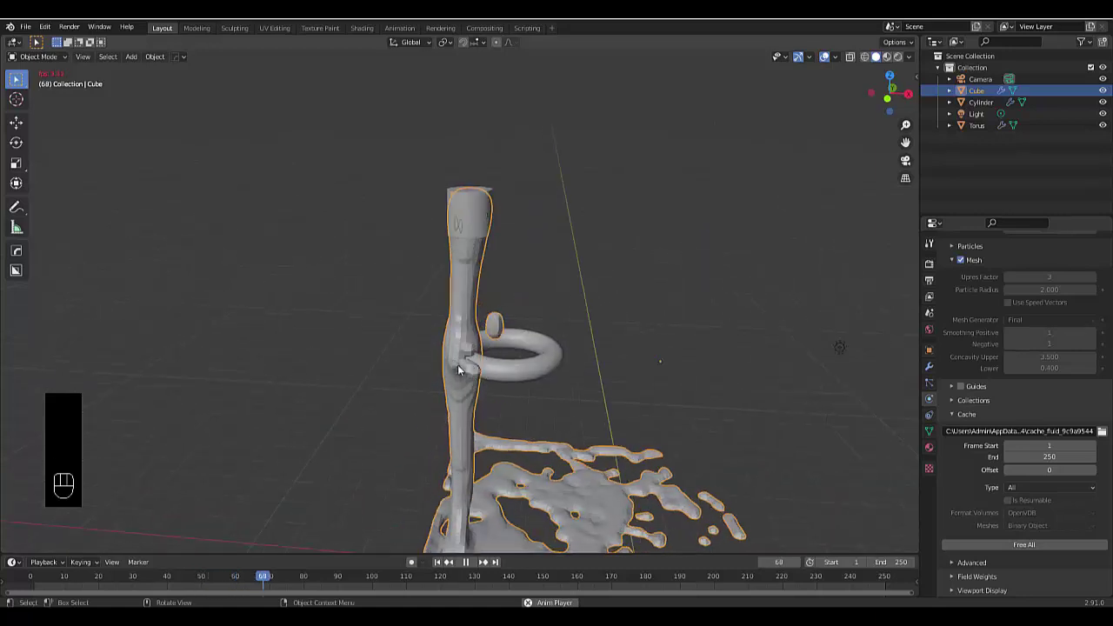
{"action": "left_click", "coordinate": [466, 562]}
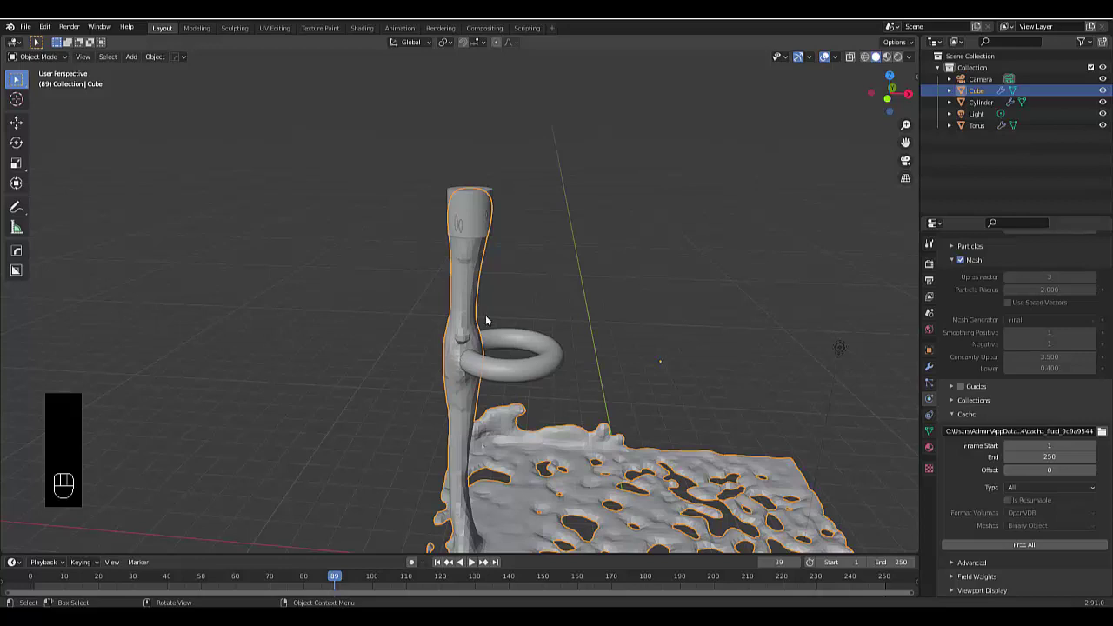
Rewind to frame 0, replay the fluid from a closer, higher view, and pause at frame 157.
{"action": "left_click_drag", "start_coordinate": [331, 583], "coordinate": [30, 578]}
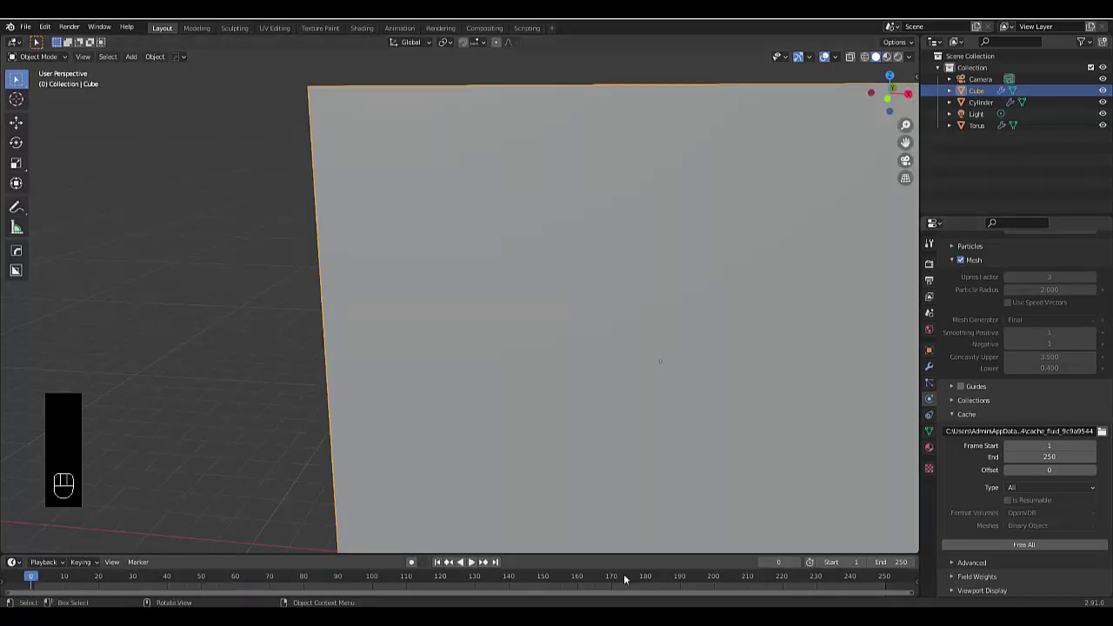
{"action": "left_click", "coordinate": [470, 562]}
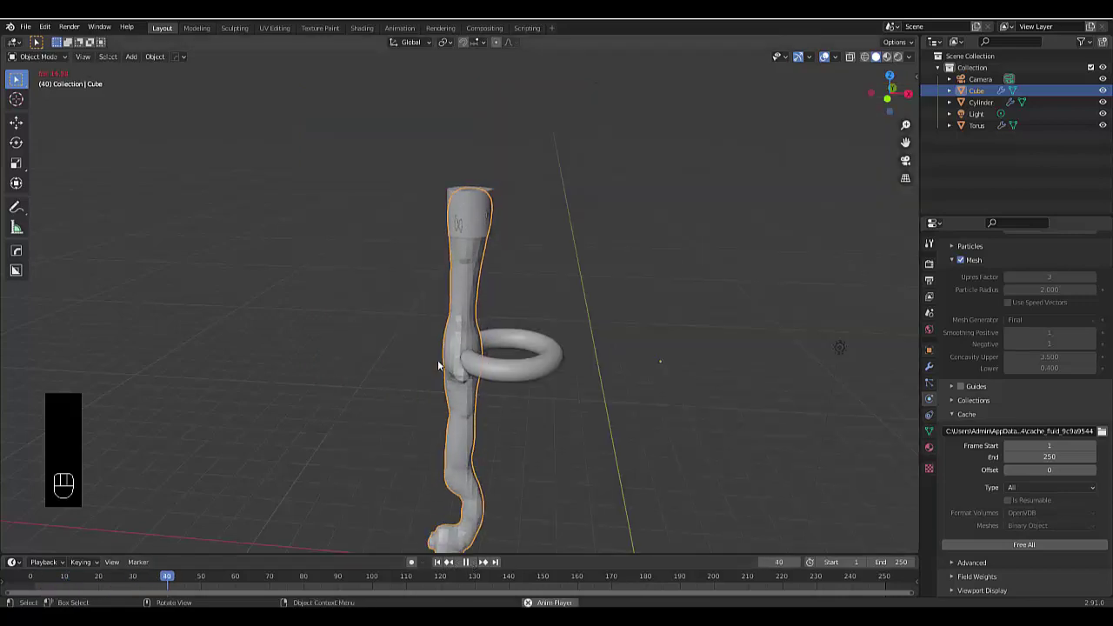
{"action": "scroll", "coordinate": [503, 452], "scroll_direction": "down", "scroll_amount": 3}
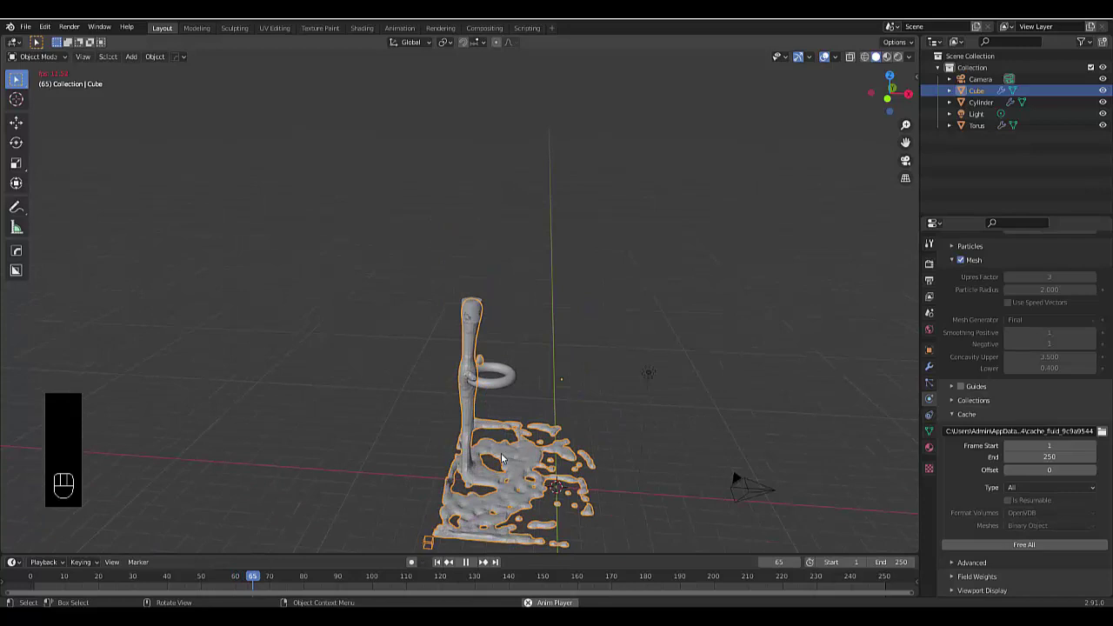
{"action": "middle_click_drag", "start_coordinate": [504, 452], "coordinate": [377, 442]}
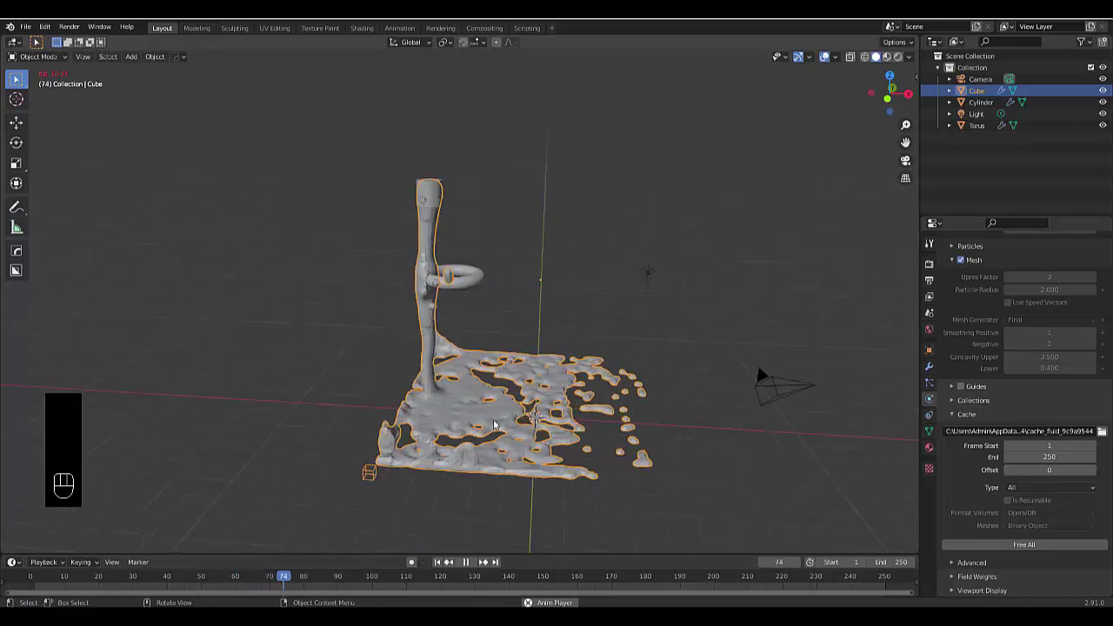
{"action": "left_click", "coordinate": [466, 562]}
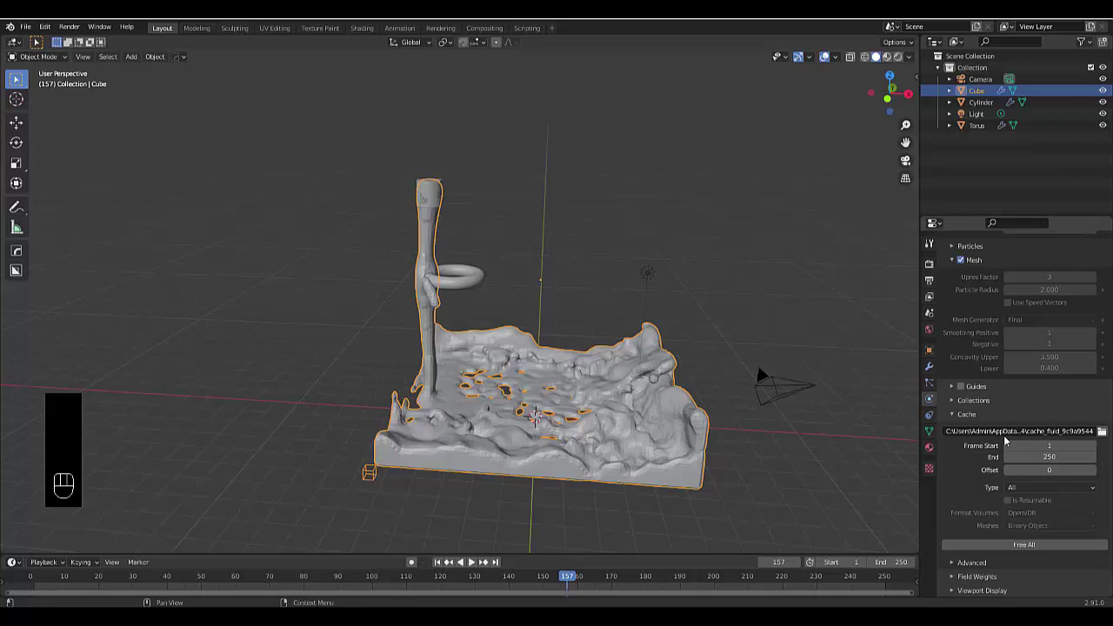
Free the baked fluid cache so the domain shows as a plain cube again.
{"action": "left_click", "coordinate": [1006, 544]}
{"action": "scroll", "coordinate": [988, 456], "scroll_direction": "up", "scroll_amount": 4}
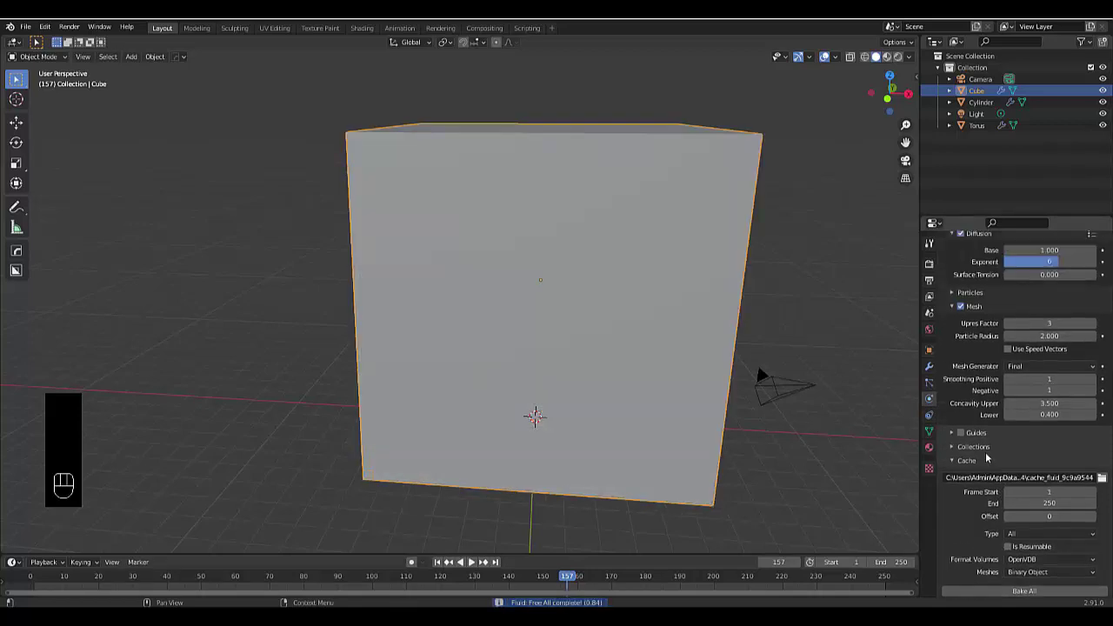
{"action": "scroll", "coordinate": [987, 457], "scroll_direction": "up", "scroll_amount": 5}
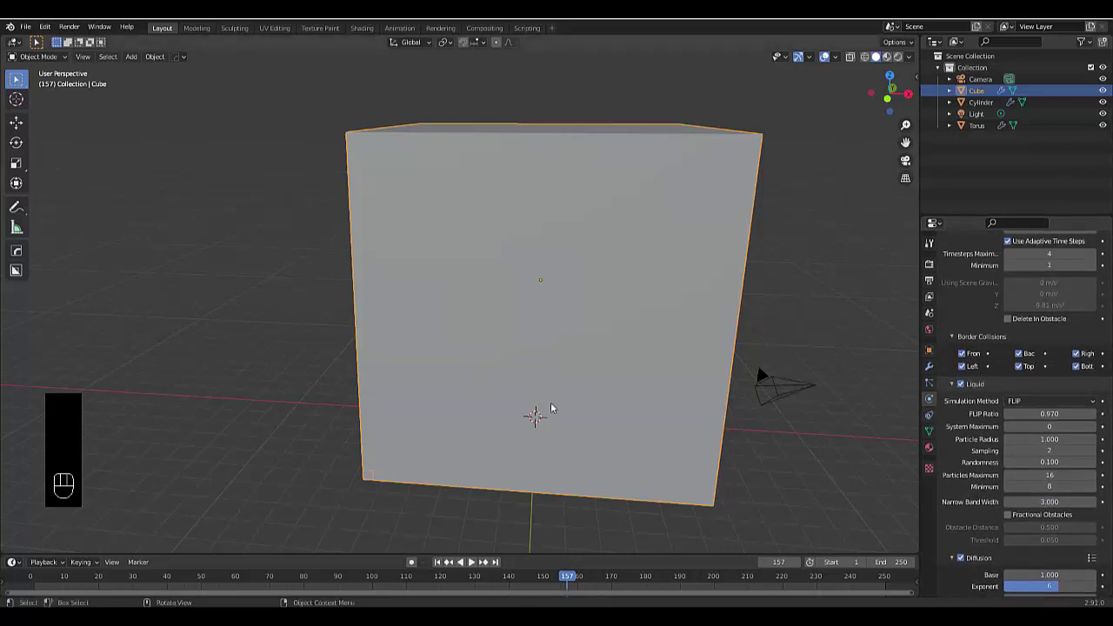
{"action": "scroll", "coordinate": [544, 393], "scroll_direction": "down", "scroll_amount": 4}
{"action": "scroll", "coordinate": [545, 371], "scroll_direction": "up", "scroll_amount": 4}
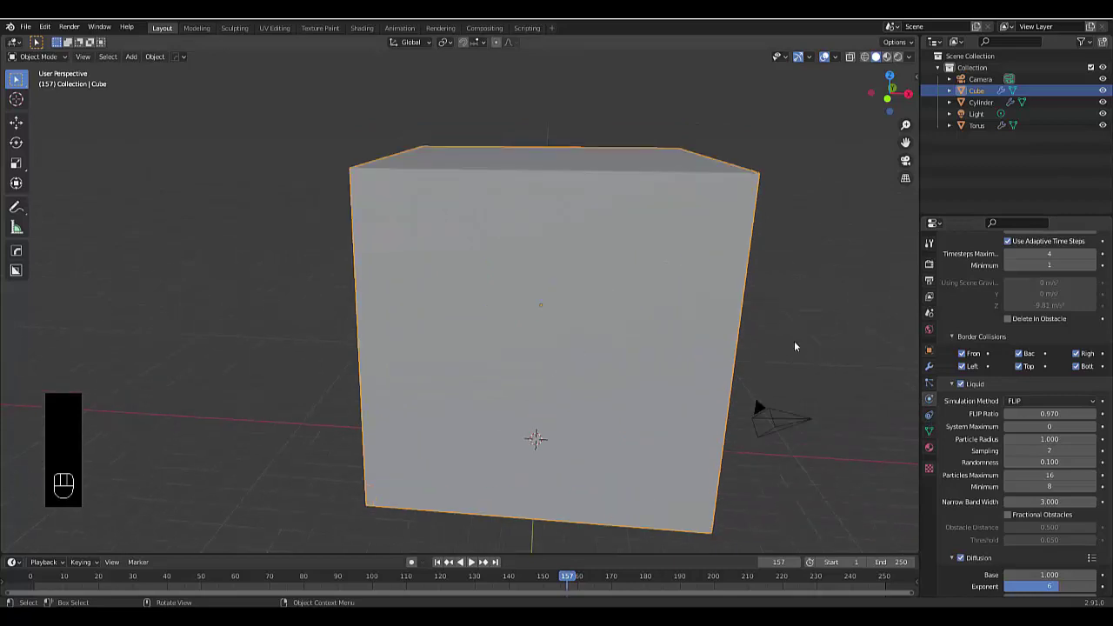
Switch to wireframe shading and select the cylinder to view its Liquid Inflow settings.
{"action": "left_click", "coordinate": [865, 57]}
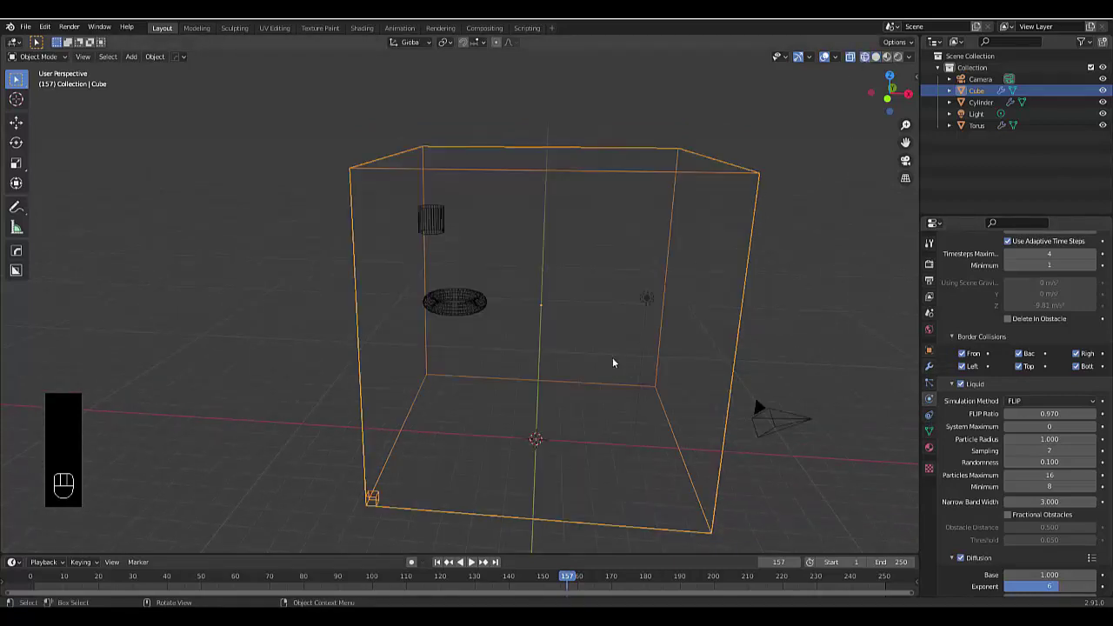
{"action": "scroll", "coordinate": [497, 318], "scroll_direction": "up", "scroll_amount": 5}
{"action": "left_click", "coordinate": [391, 171]}
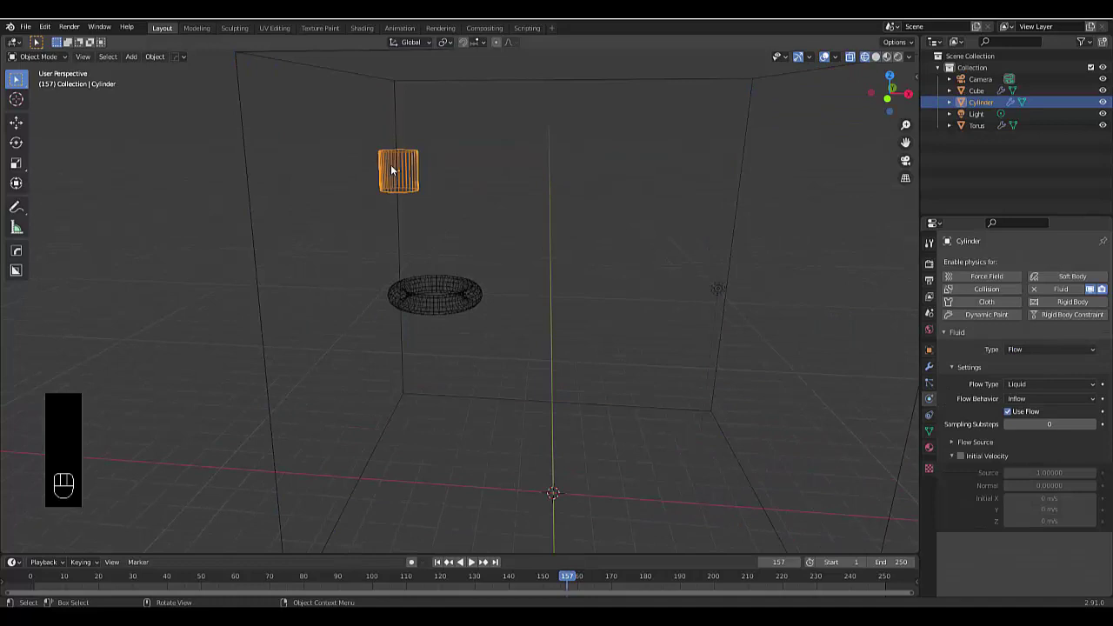
{"action": "right_click", "coordinate": [391, 169]}
Select the domain cube, set Resolution Division to 64, and scroll to the Cache panel.
{"action": "left_click", "coordinate": [260, 352]}
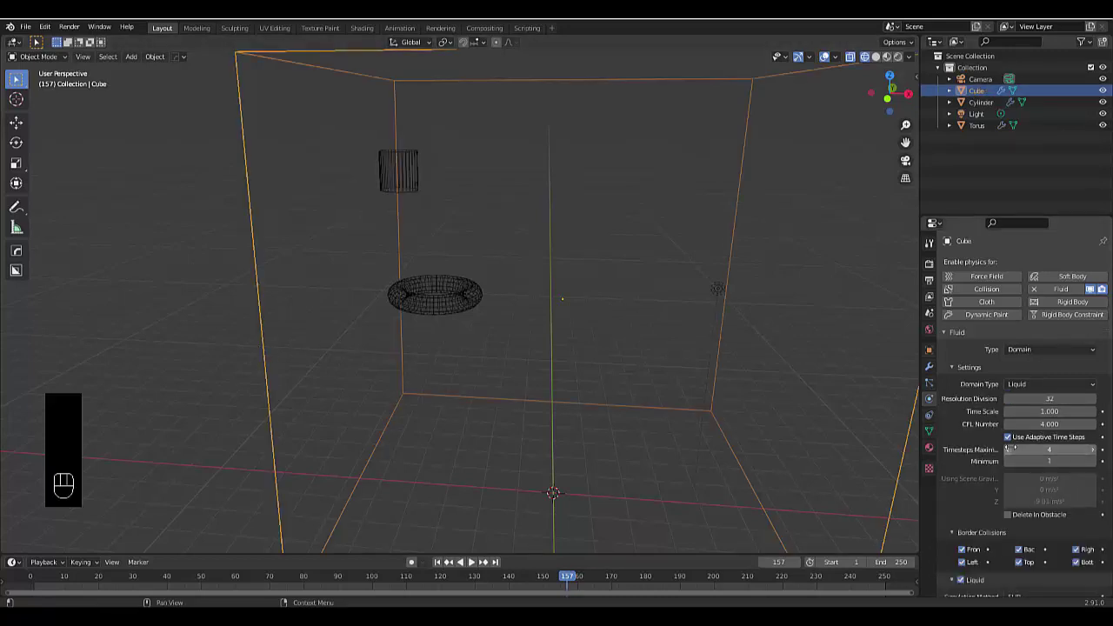
{"action": "left_click", "coordinate": [1040, 398]}
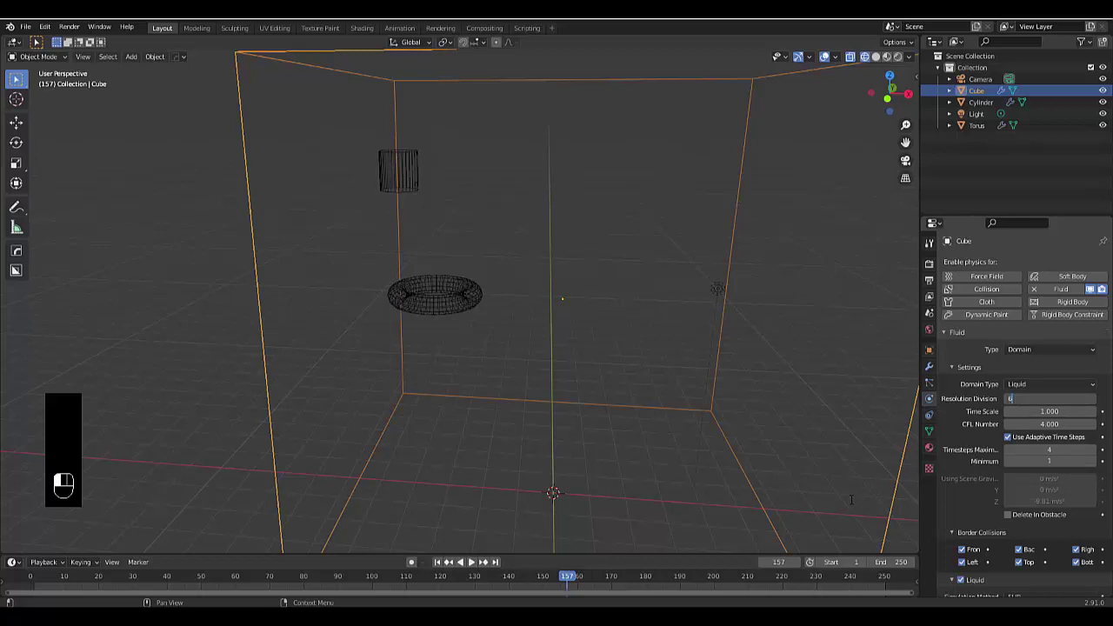
{"action": "key", "text": "Return"}
{"action": "scroll", "coordinate": [979, 482], "scroll_direction": "down", "scroll_amount": 4}
{"action": "scroll", "coordinate": [981, 484], "scroll_direction": "down", "scroll_amount": 2}
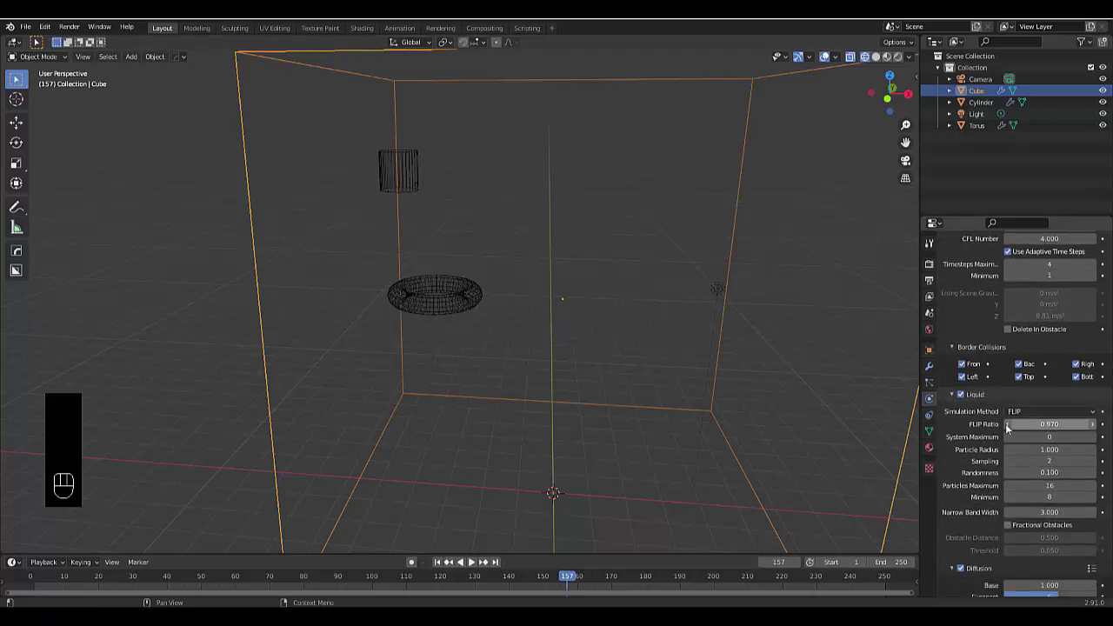
{"action": "scroll", "coordinate": [1005, 424], "scroll_direction": "down", "scroll_amount": 7}
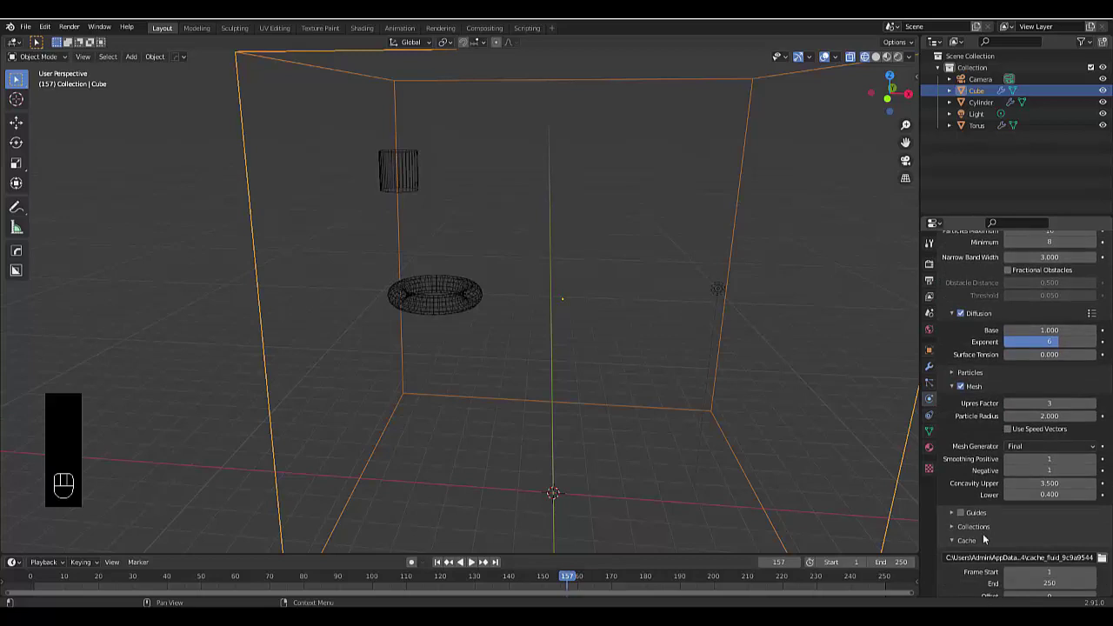
{"action": "scroll", "coordinate": [982, 521], "scroll_direction": "down", "scroll_amount": 4}
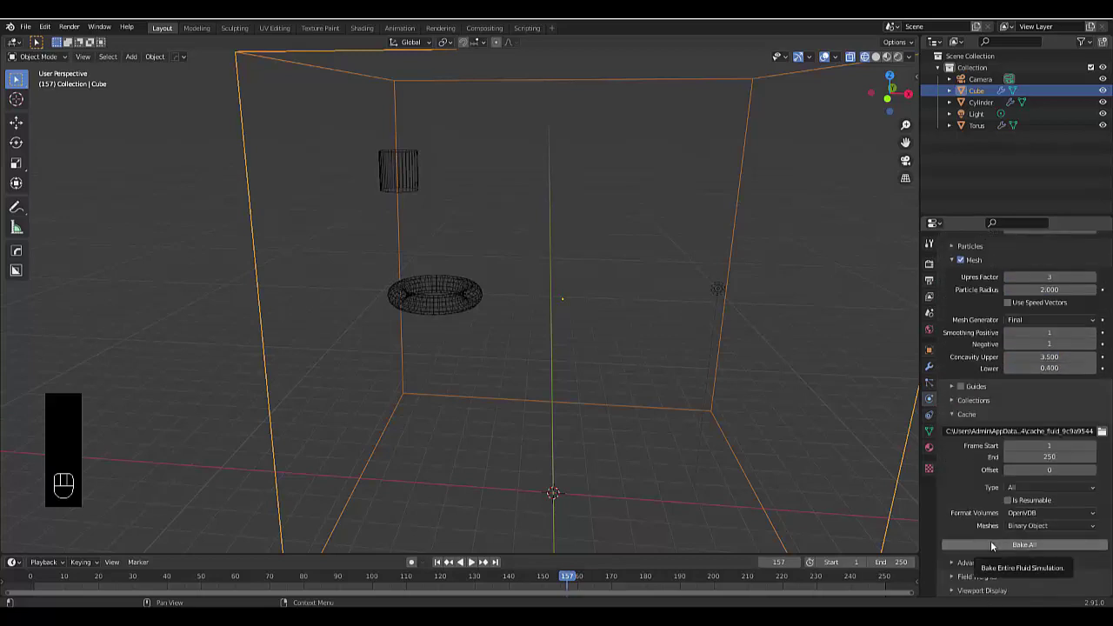
Bake All at resolution 64, then switch the viewport to Material Preview shading.
{"action": "left_click", "coordinate": [990, 544]}
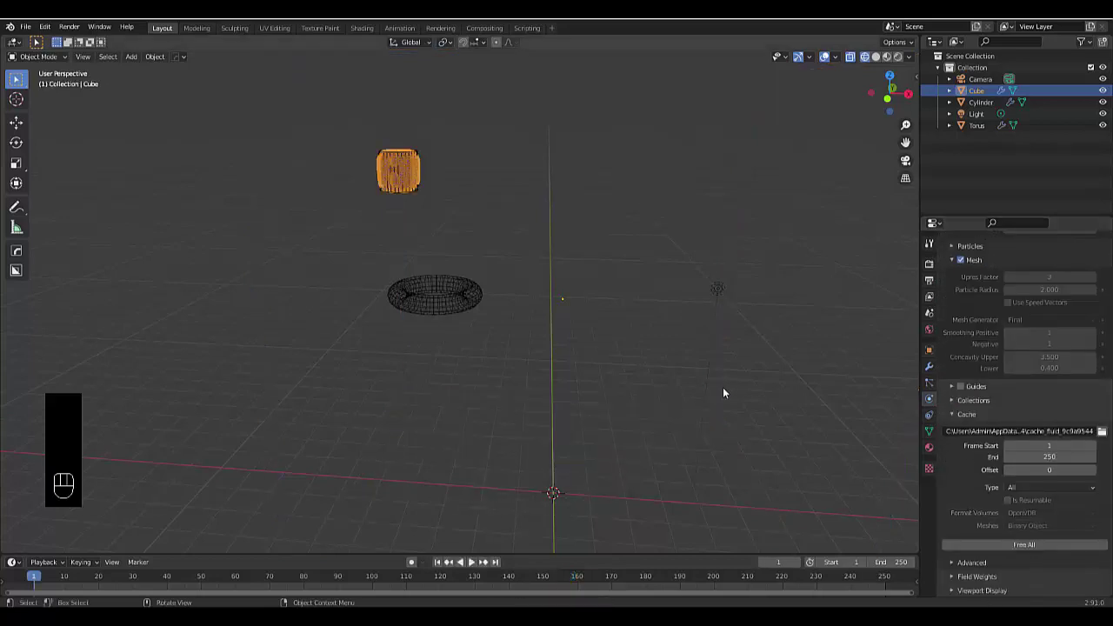
{"action": "scroll", "coordinate": [532, 452], "scroll_direction": "down", "scroll_amount": 2}
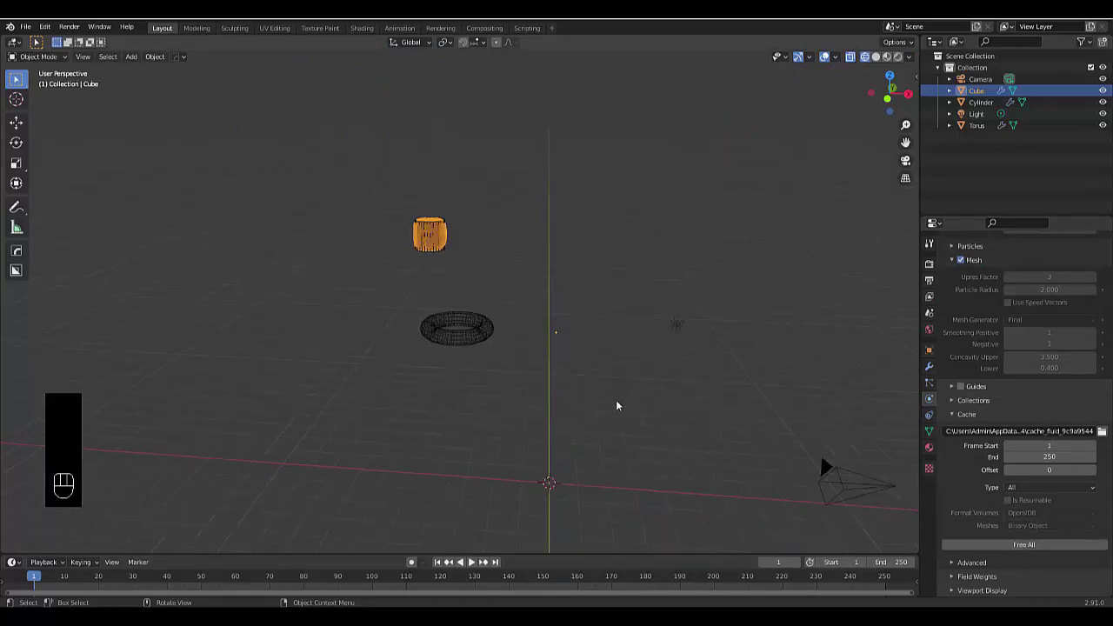
{"action": "scroll", "coordinate": [609, 417], "scroll_direction": "down", "scroll_amount": 1}
{"action": "middle_click_drag", "start_coordinate": [459, 373], "coordinate": [478, 332]}
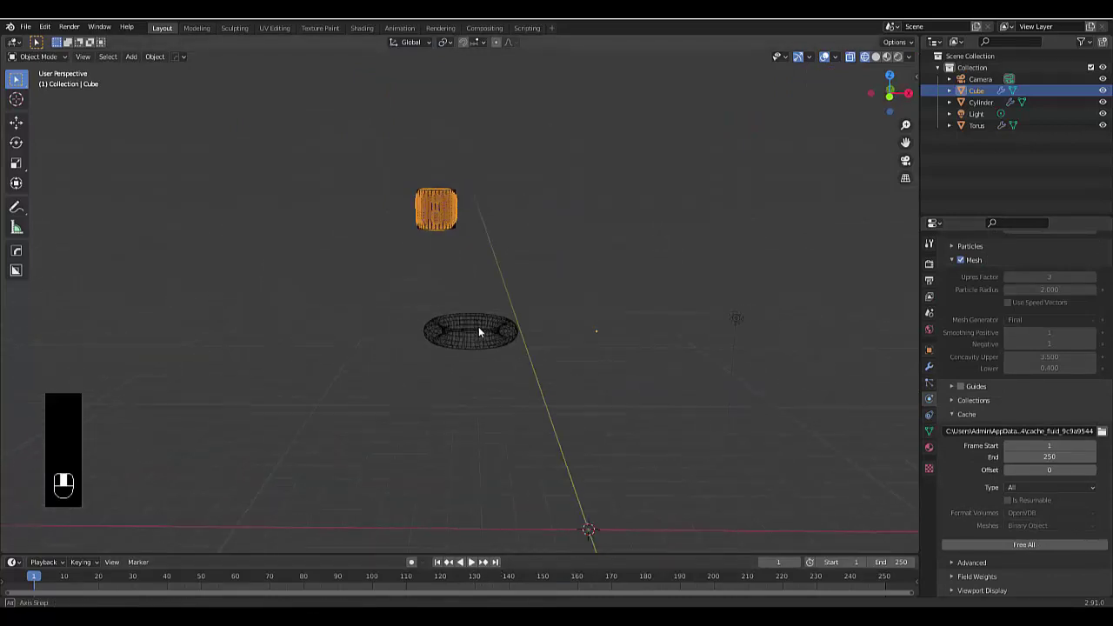
{"action": "left_click", "coordinate": [886, 57]}
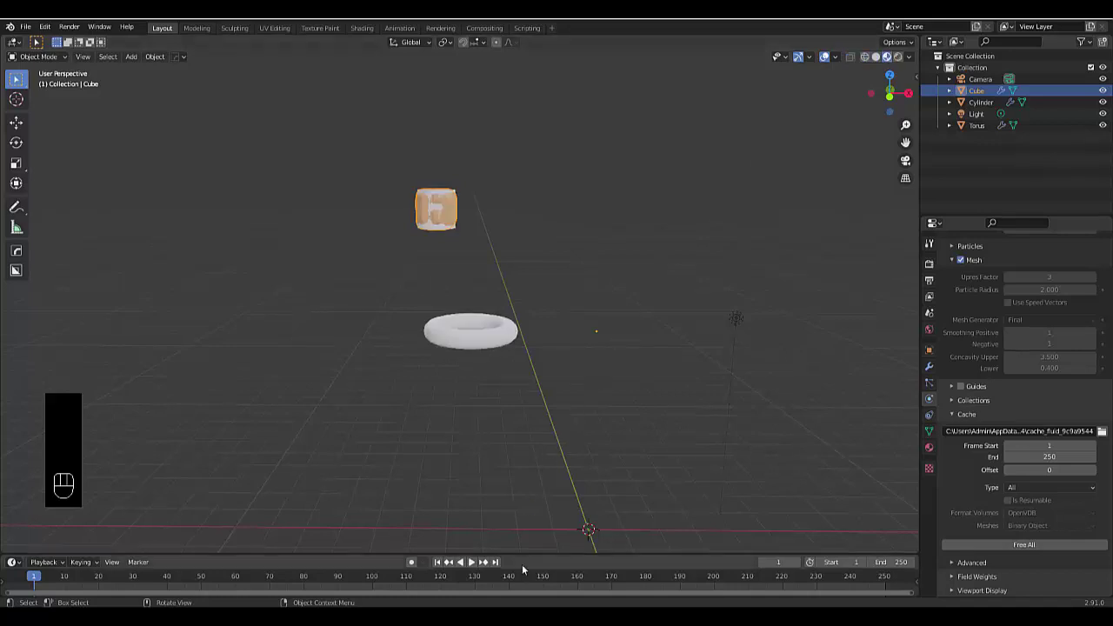
Play the 64-resolution bake and orbit to low and high views of the splash.
{"action": "left_click", "coordinate": [472, 562]}
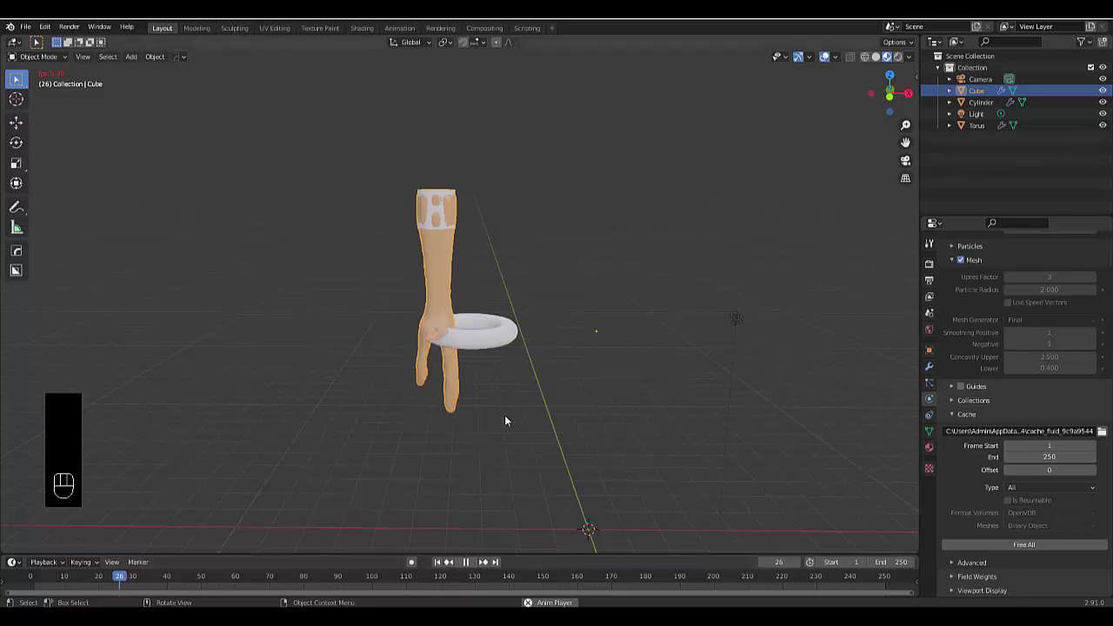
{"action": "middle_click_drag", "start_coordinate": [505, 421], "coordinate": [490, 468]}
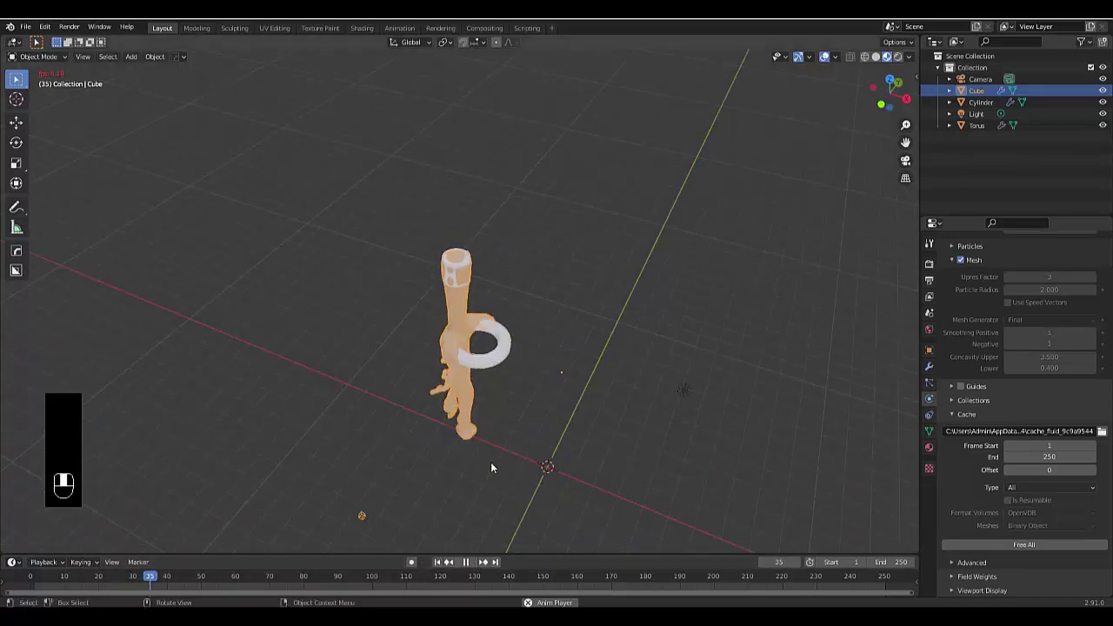
{"action": "scroll", "coordinate": [488, 464], "scroll_direction": "up", "scroll_amount": 3}
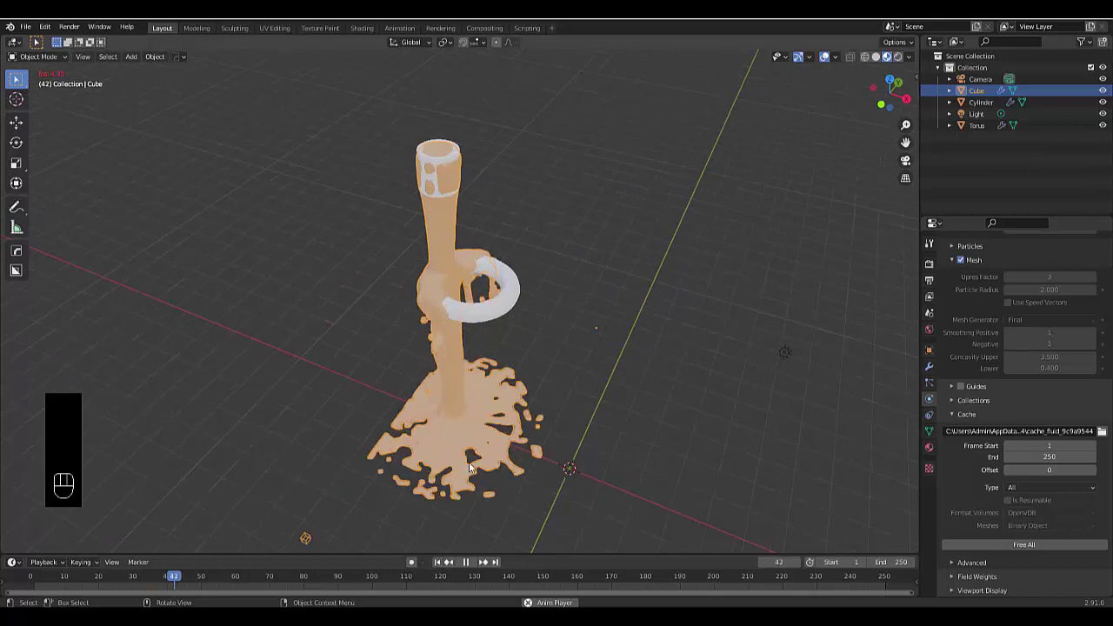
{"action": "mouse_move", "coordinate": [572, 412]}
{"action": "middle_mouse_down"}
{"action": "mouse_move", "coordinate": [627, 373]}
{"action": "mouse_move", "coordinate": [586, 403]}
{"action": "middle_mouse_up"}
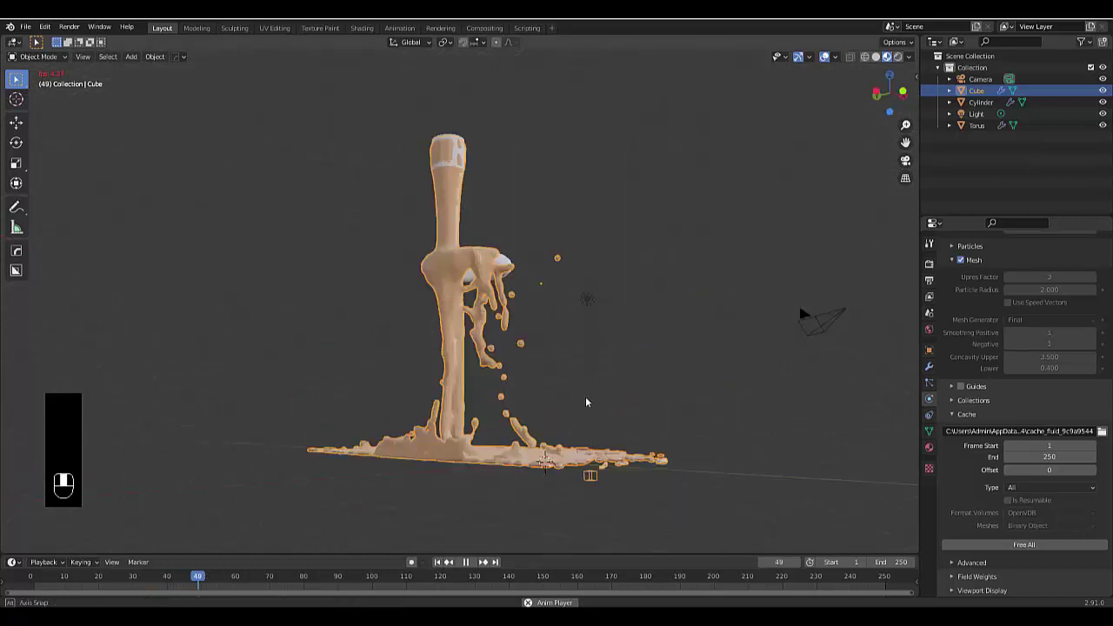
{"action": "middle_click_drag", "start_coordinate": [528, 453], "coordinate": [522, 457]}
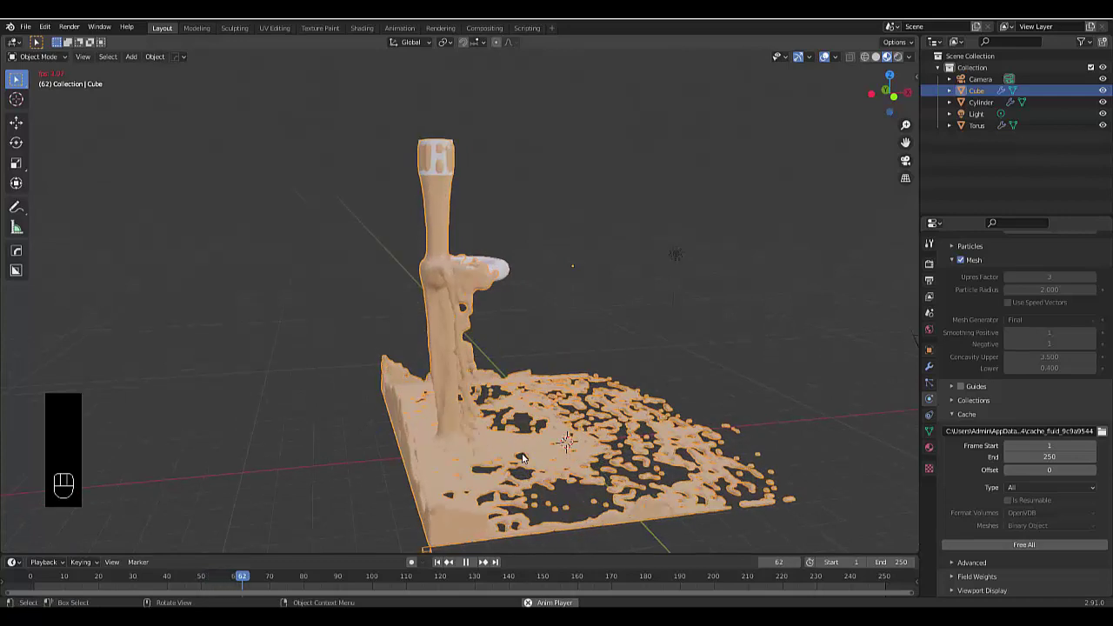
Set the fluid material's Base Color to blue-violet and pause playback at frame 113.
{"action": "left_click", "coordinate": [929, 448]}
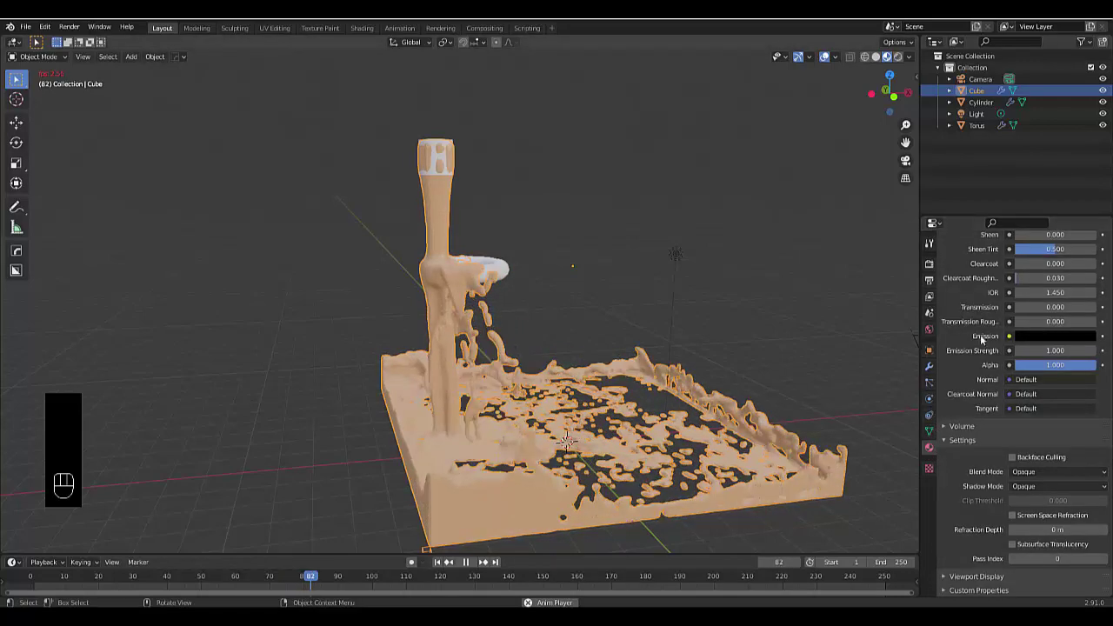
{"action": "scroll", "coordinate": [983, 339], "scroll_direction": "up", "scroll_amount": 4}
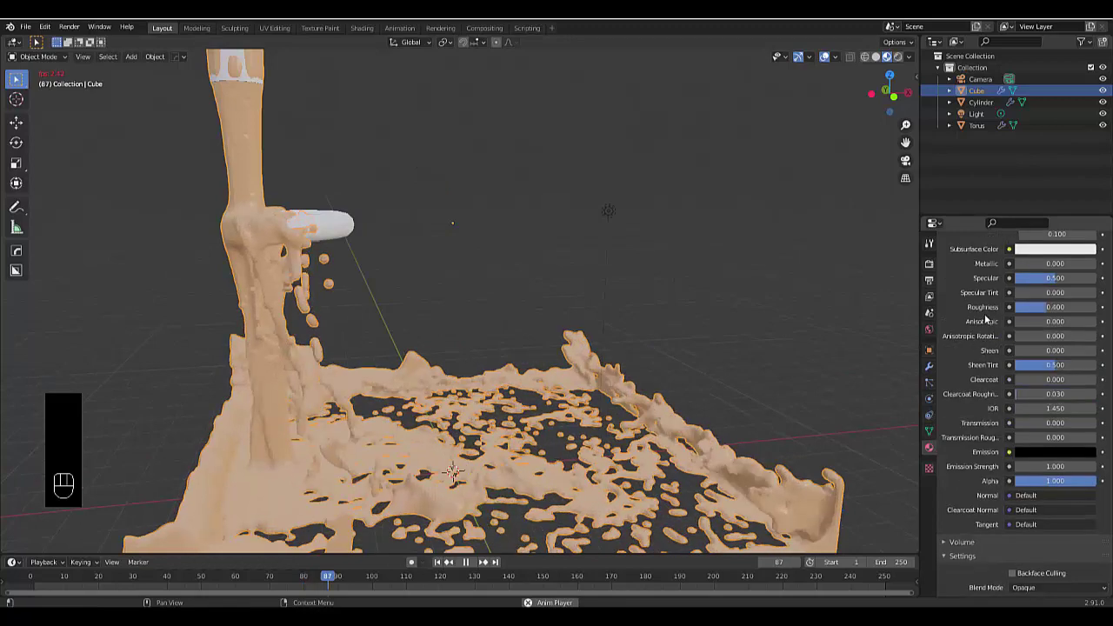
{"action": "scroll", "coordinate": [985, 322], "scroll_direction": "up", "scroll_amount": 5}
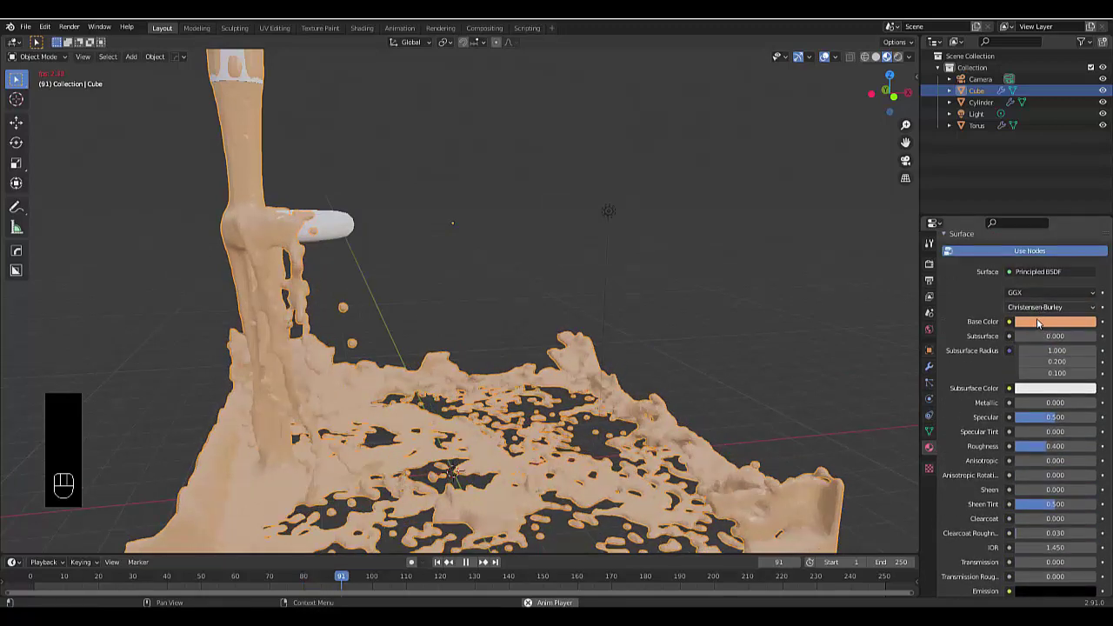
{"action": "left_click", "coordinate": [1037, 323]}
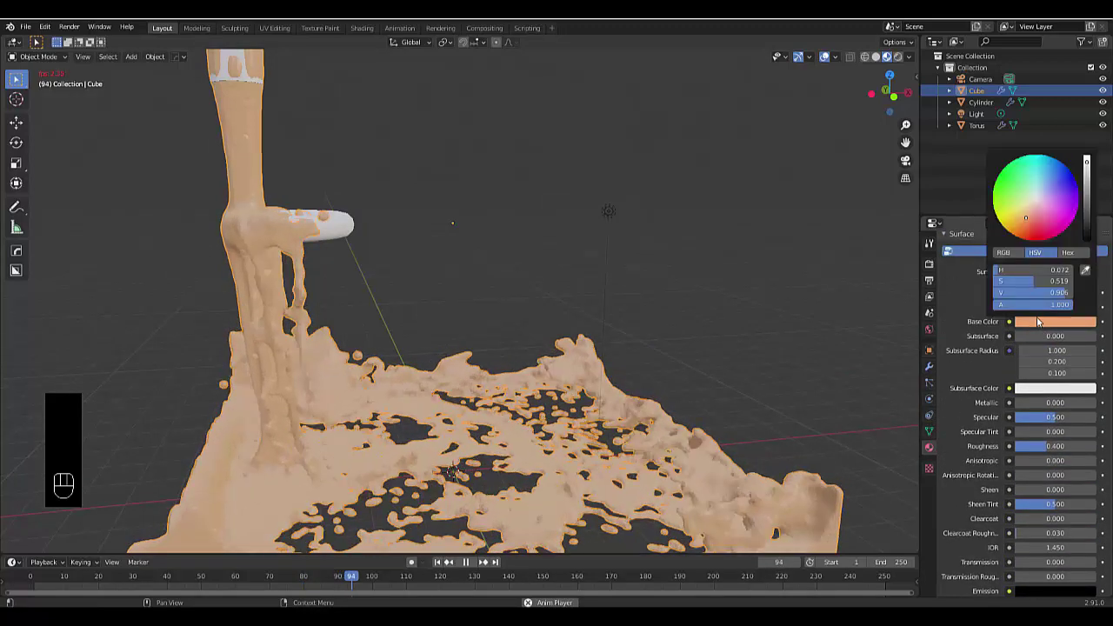
{"action": "left_click", "coordinate": [1066, 190]}
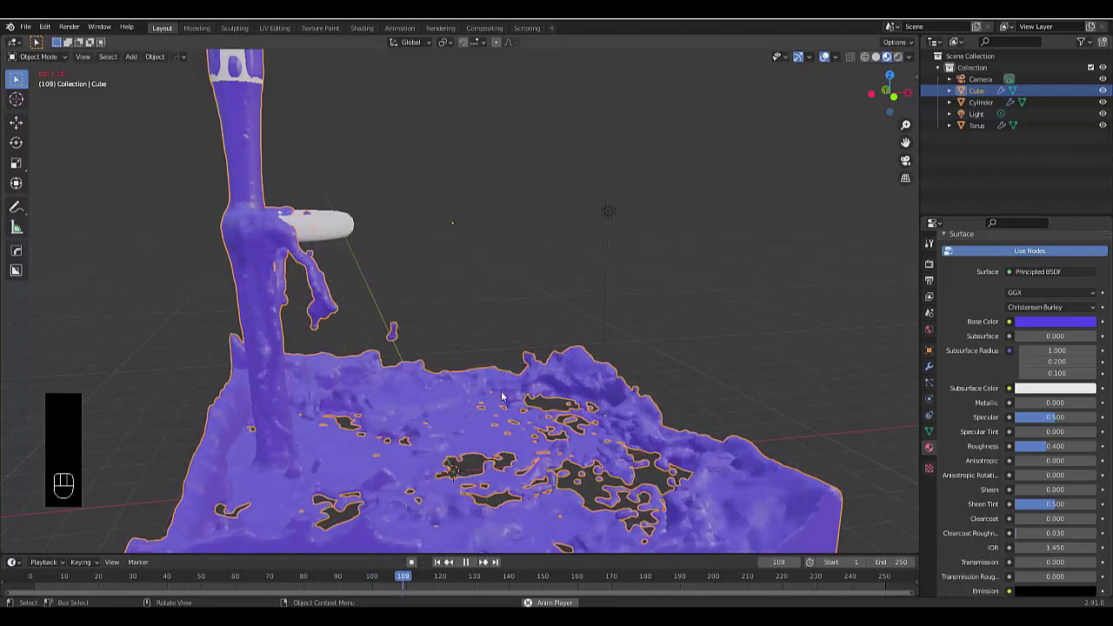
{"action": "left_click", "coordinate": [466, 563]}
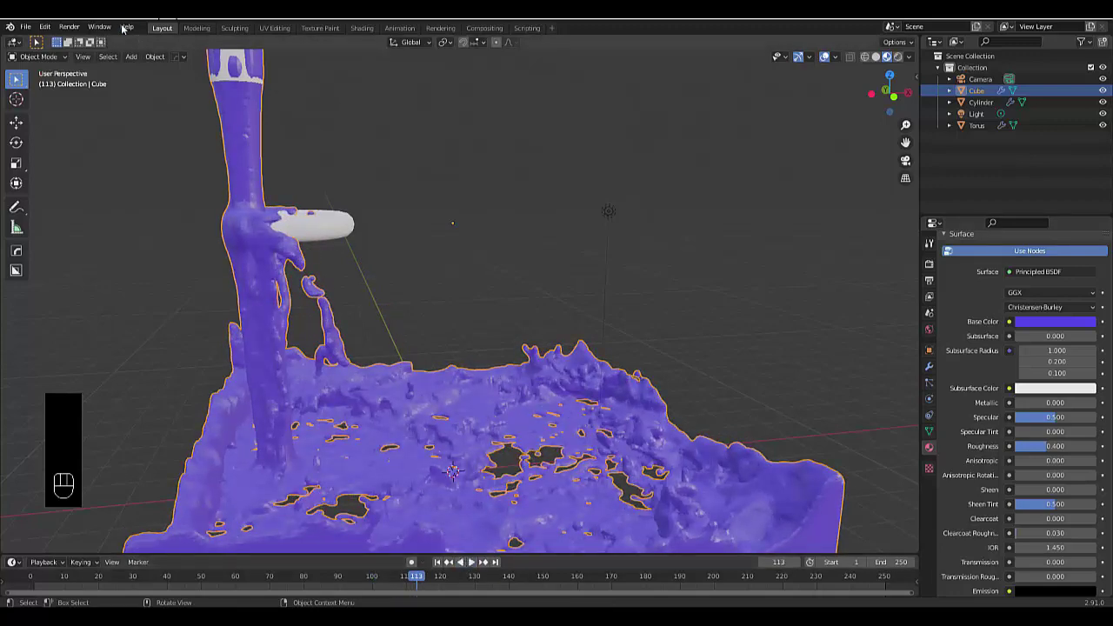
Switch to camera view and render a still image of frame 113.
{"action": "left_click", "coordinate": [905, 161]}
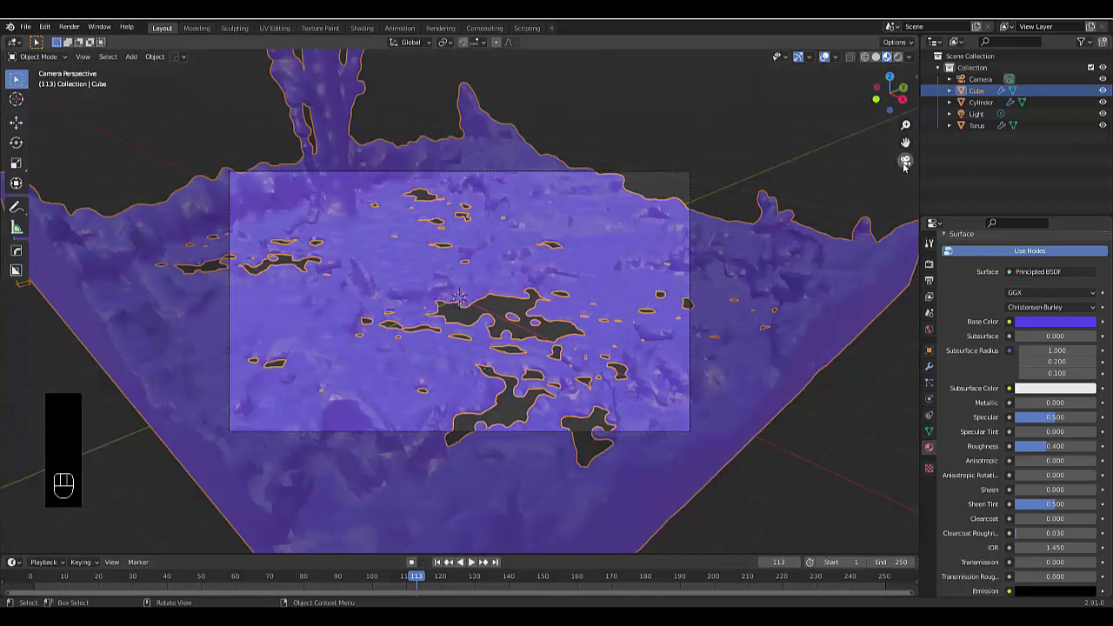
{"action": "left_click", "coordinate": [73, 31]}
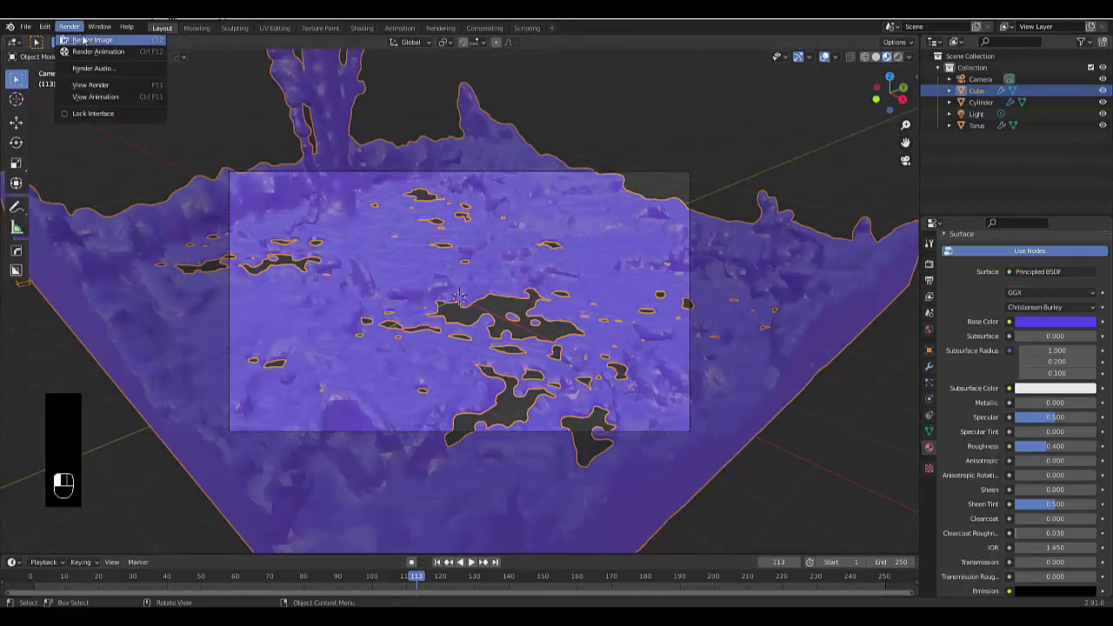
{"action": "left_click", "coordinate": [84, 40]}
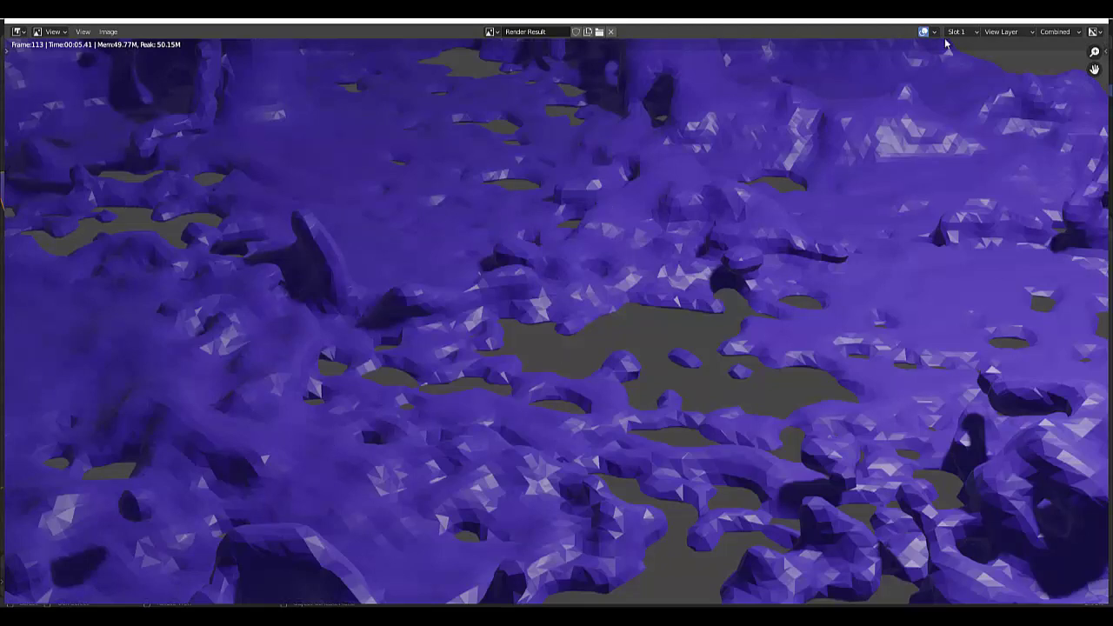
Apply Shade Smooth to the fluid and render frame 113 again.
{"action": "left_click", "coordinate": [1097, 22]}
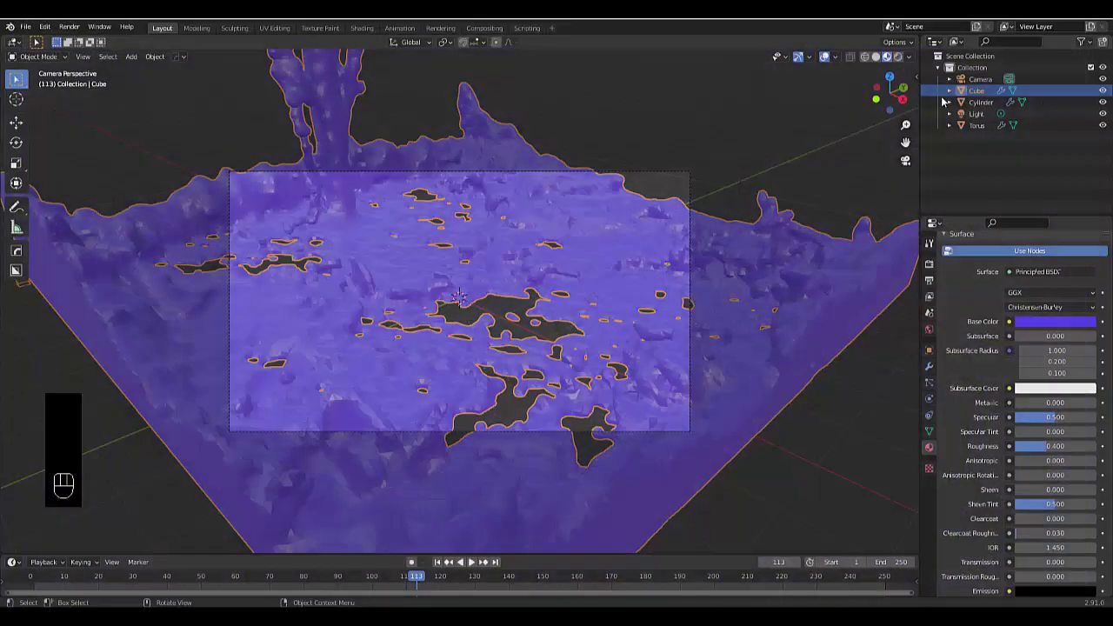
{"action": "right_click", "coordinate": [361, 325]}
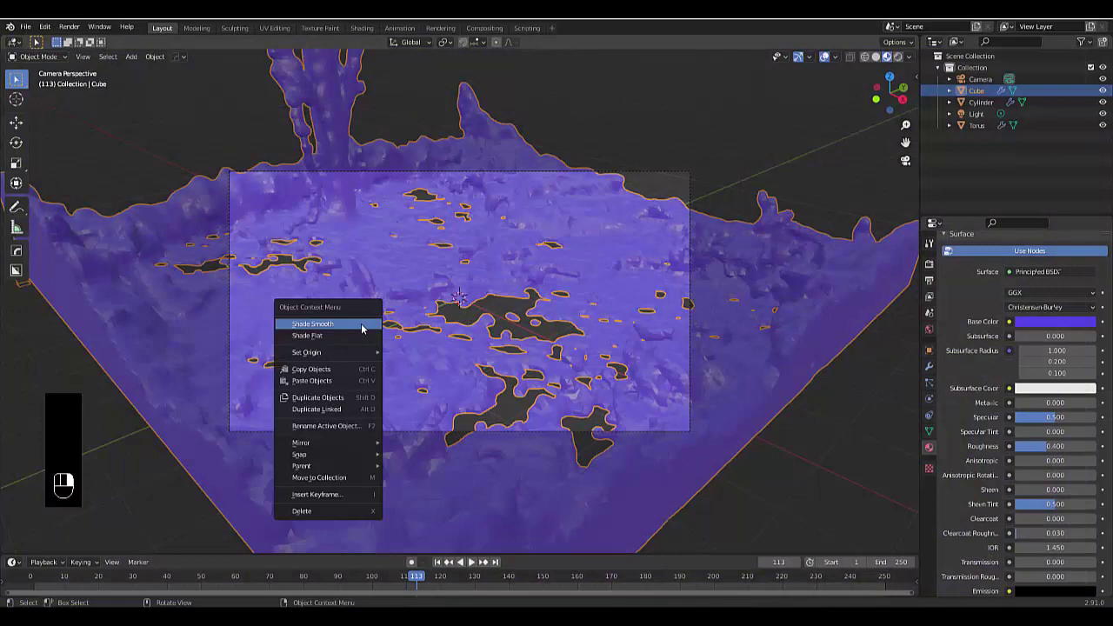
{"action": "left_click", "coordinate": [361, 323]}
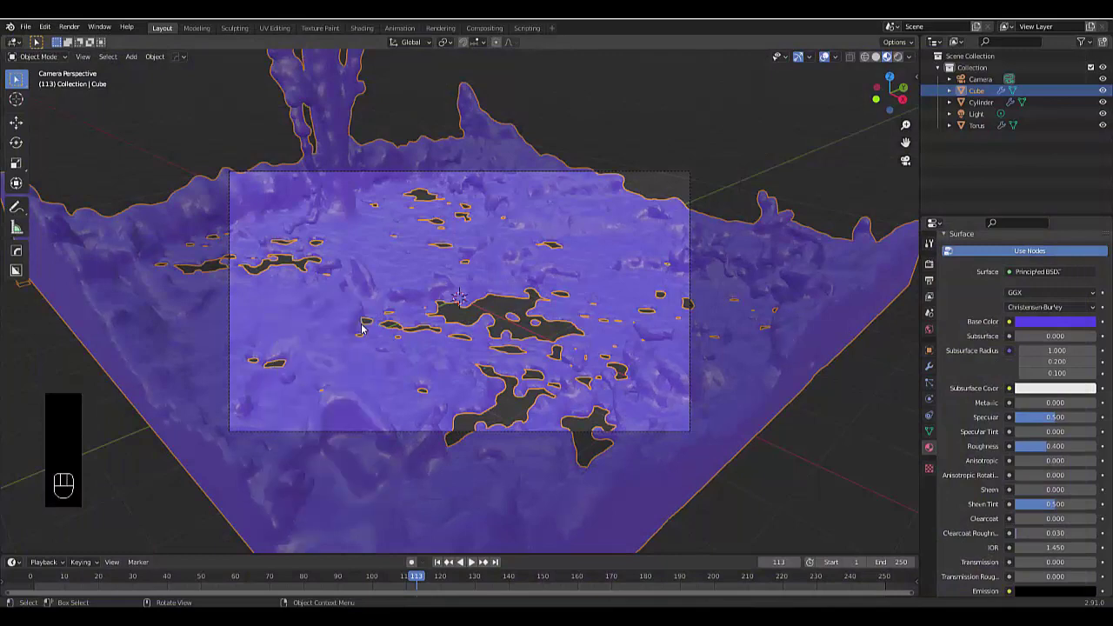
{"action": "left_click", "coordinate": [69, 27]}
{"action": "left_click", "coordinate": [97, 39]}
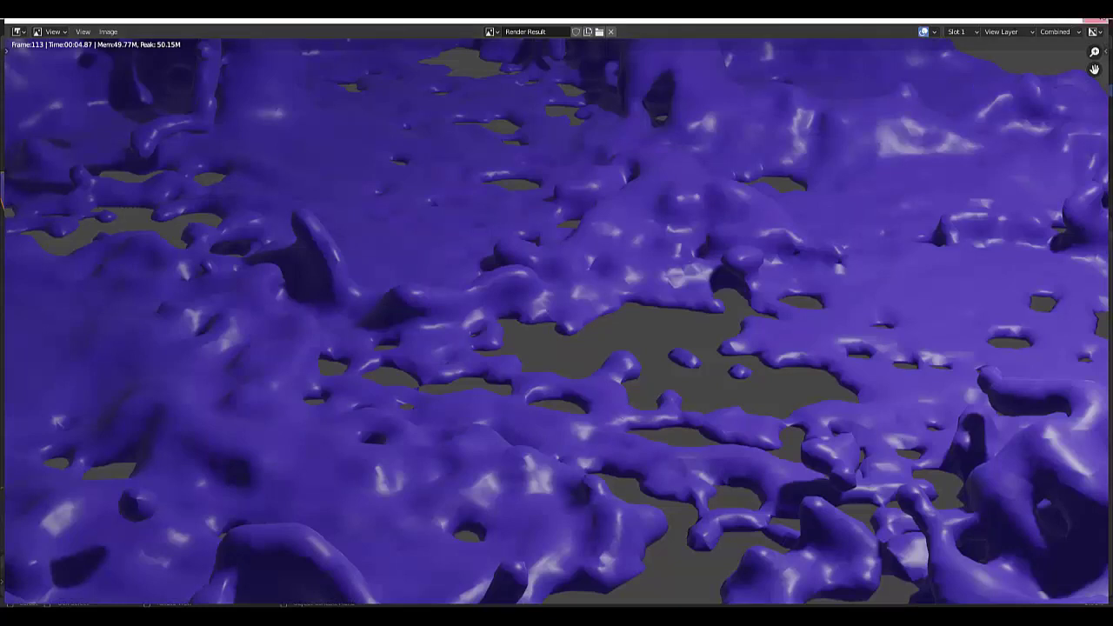
Close the render window and set the Render Engine to Cycles in the Render properties.
{"action": "left_click", "coordinate": [1097, 20]}
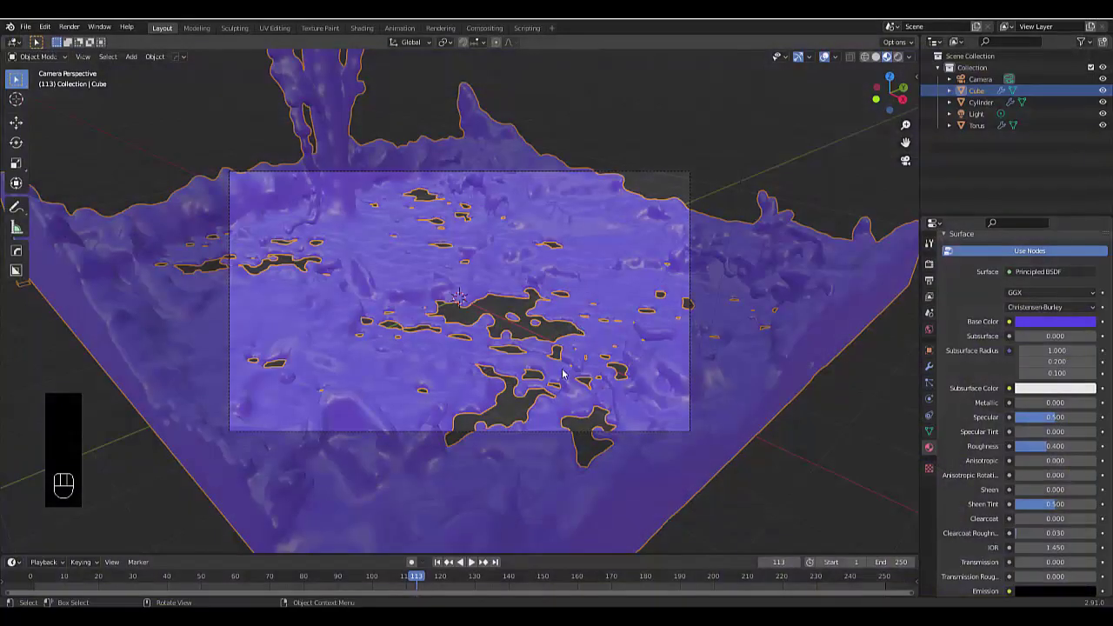
{"action": "scroll", "coordinate": [461, 234], "scroll_direction": "down", "scroll_amount": 4}
{"action": "scroll", "coordinate": [476, 236], "scroll_direction": "up", "scroll_amount": 1}
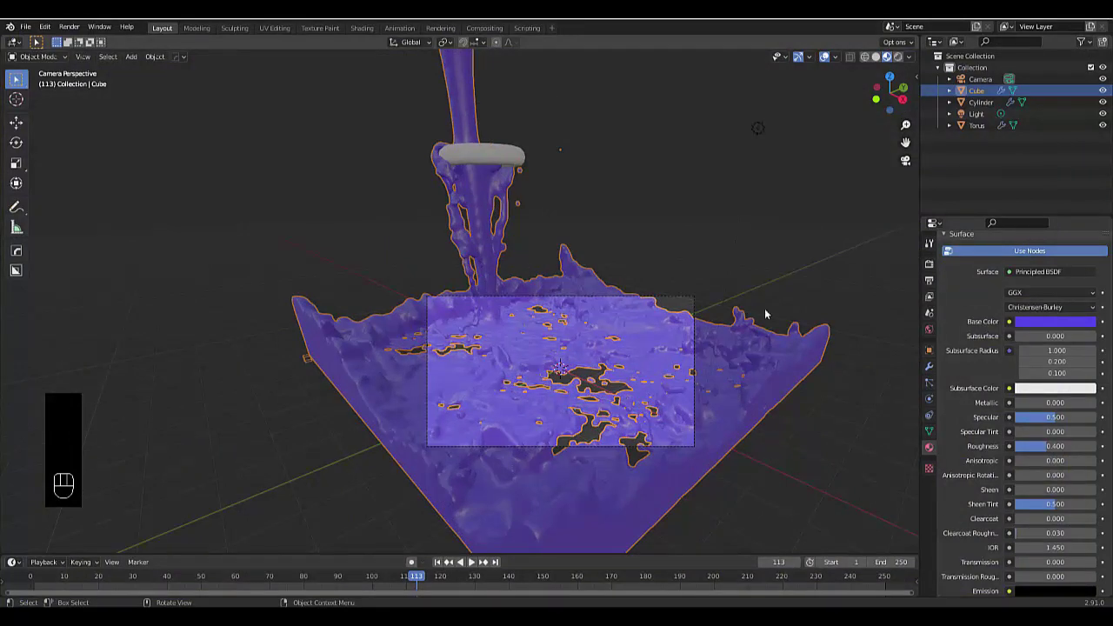
{"action": "left_click", "coordinate": [928, 265]}
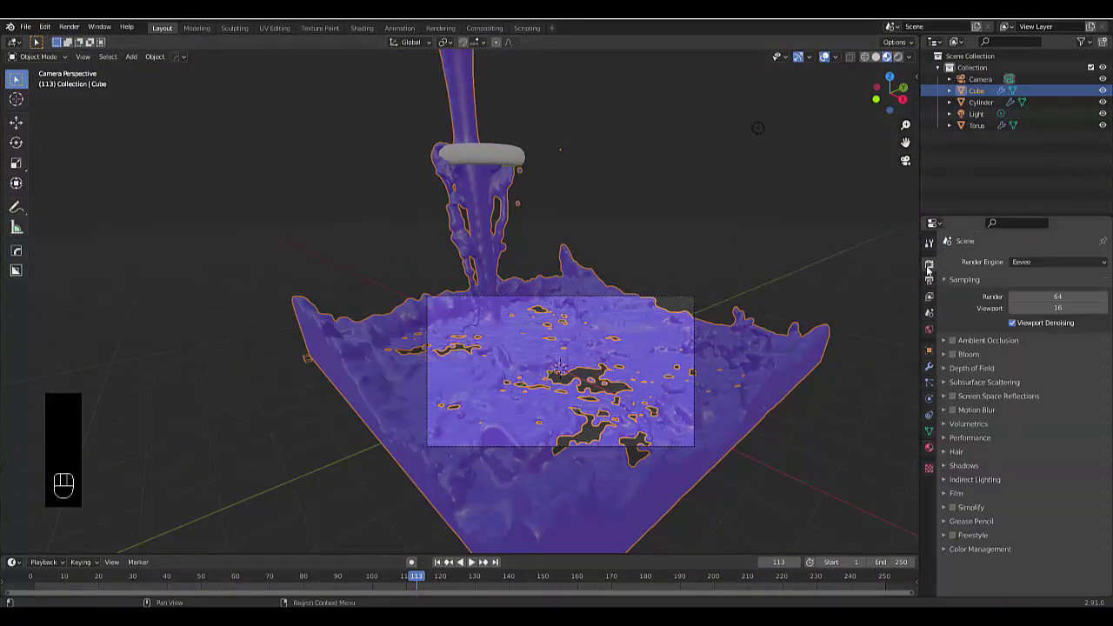
{"action": "left_click", "coordinate": [1050, 263]}
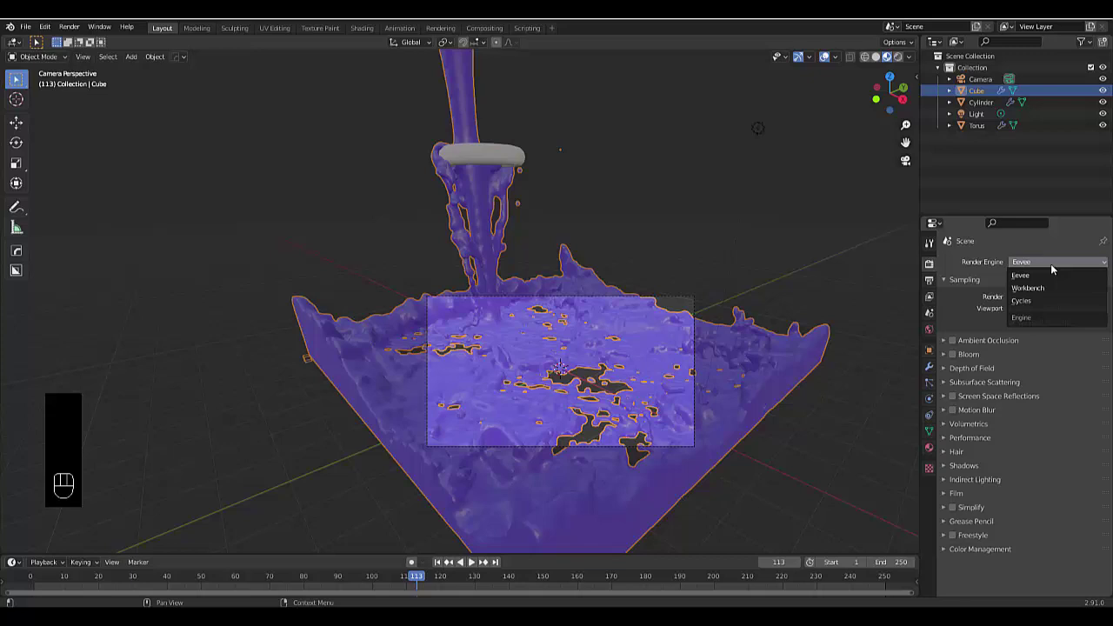
{"action": "left_click", "coordinate": [1039, 311]}
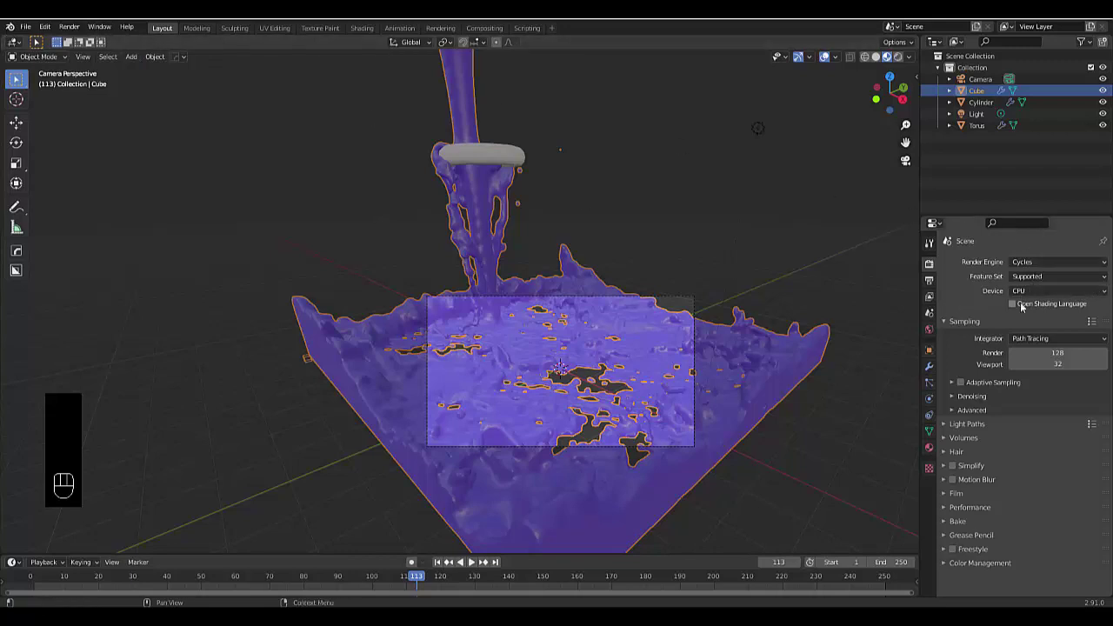
Start a Cycles still render of frame 113 from the Render menu, then return to the viewport.
{"action": "left_click", "coordinate": [69, 26]}
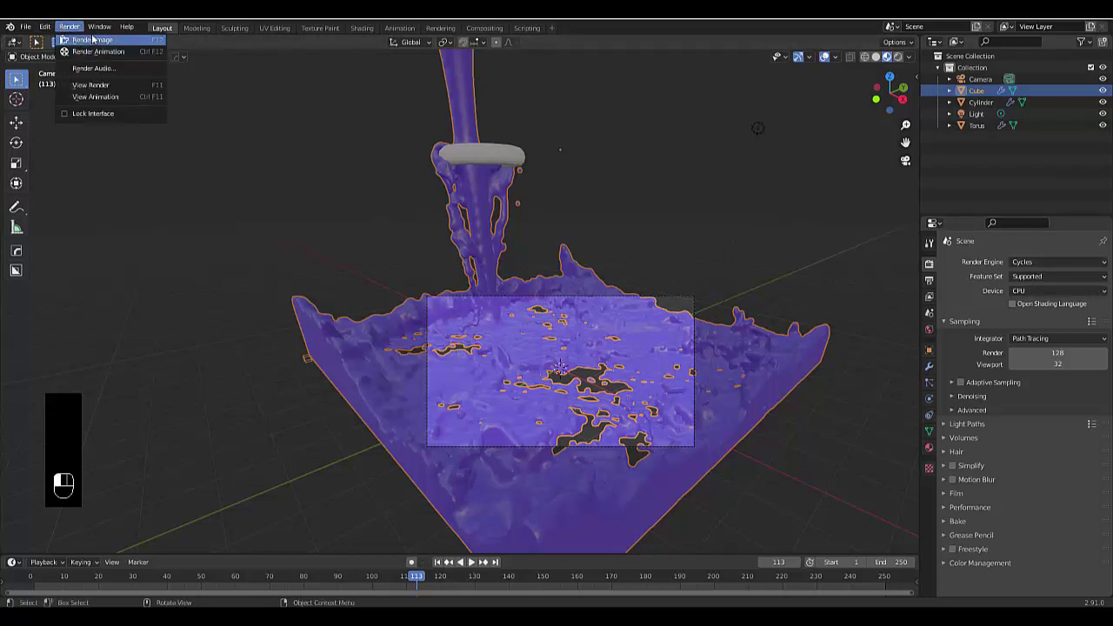
{"action": "left_click", "coordinate": [92, 39]}
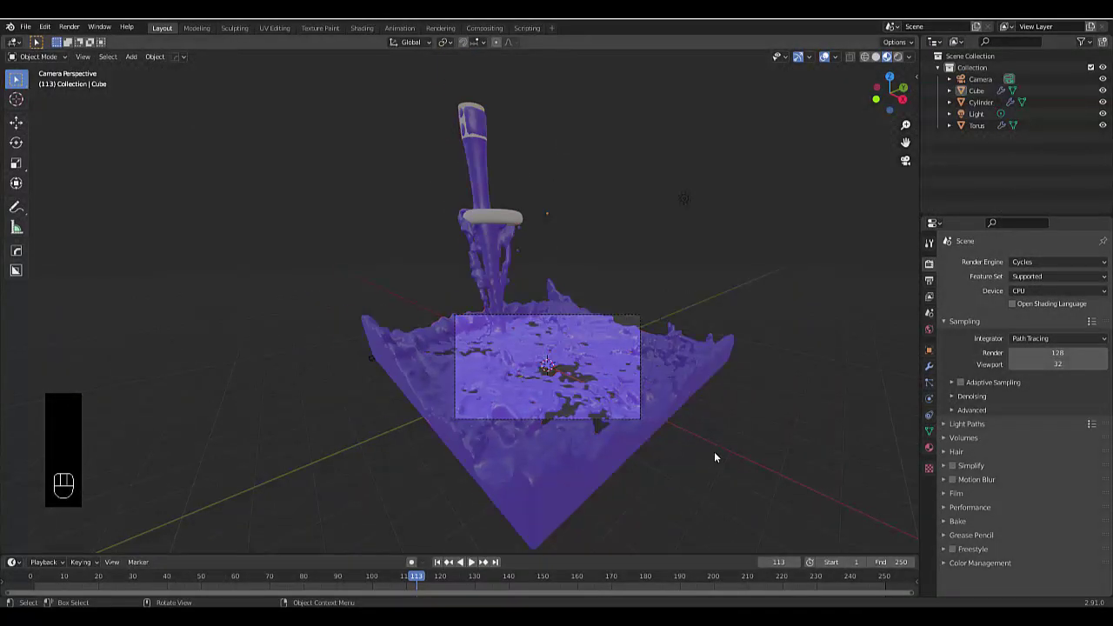
{"action": "scroll", "coordinate": [597, 380], "scroll_direction": "up", "scroll_amount": 2}
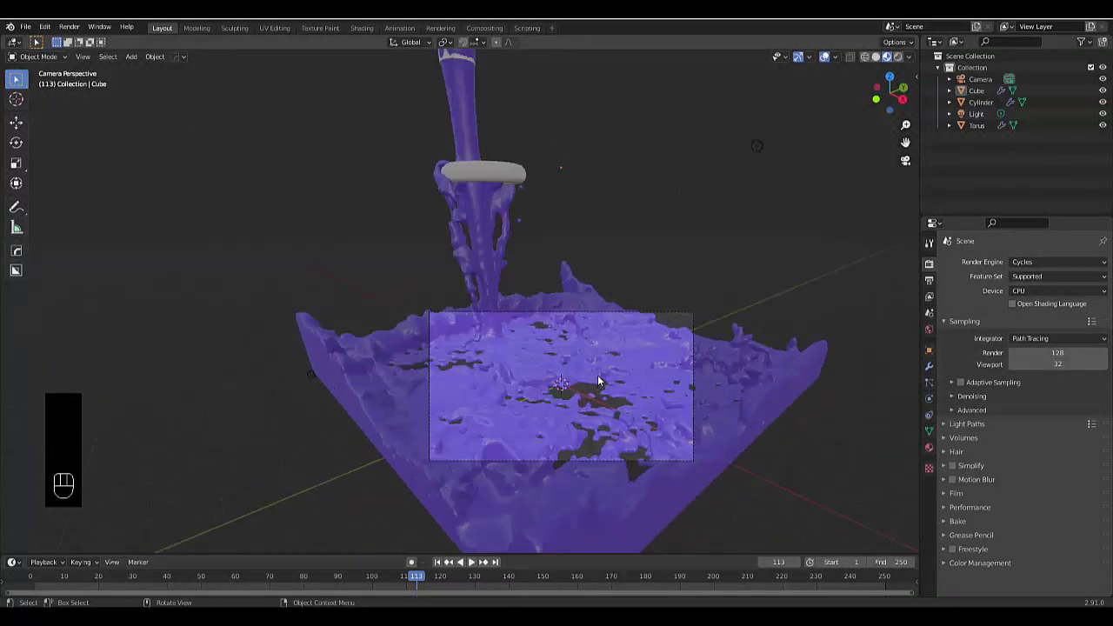